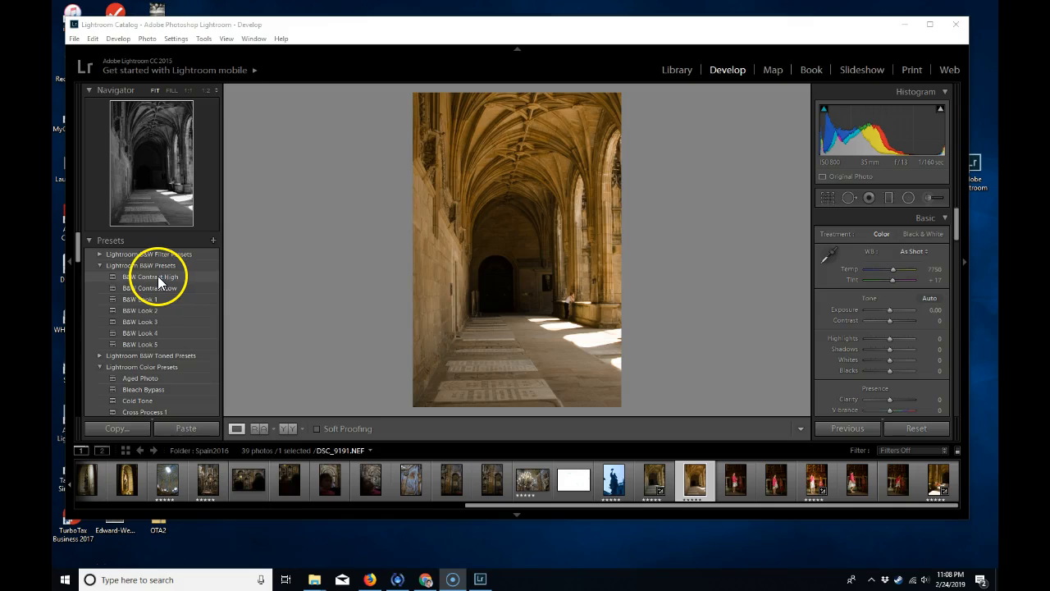
- Apply the B&W Contrast High preset to the arched corridor photo and reset its Contrast and Highlights to 0
left_click(160, 282)
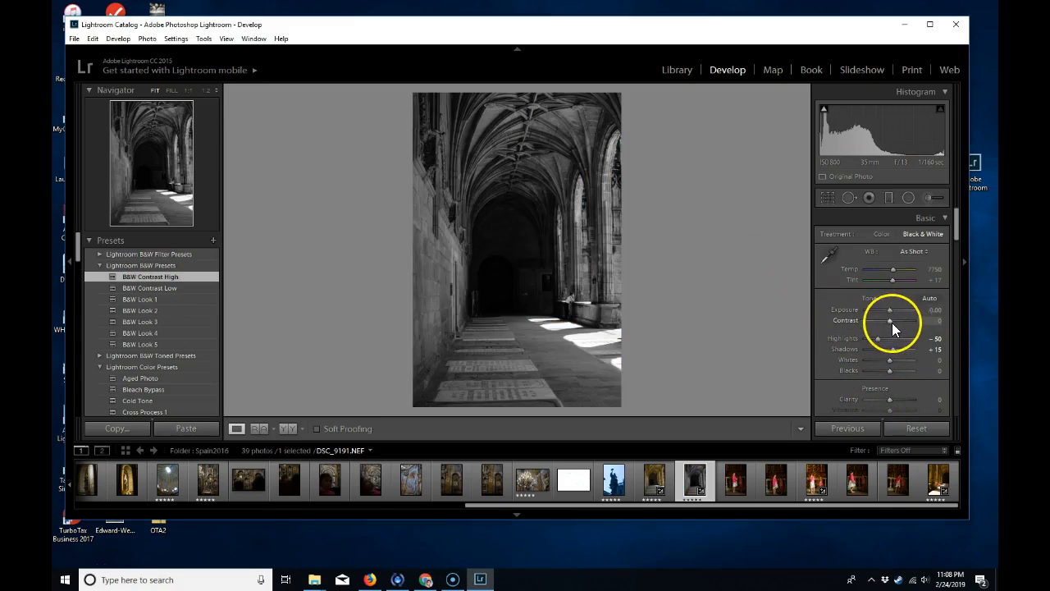
left_click_drag(890, 320, 920, 323)
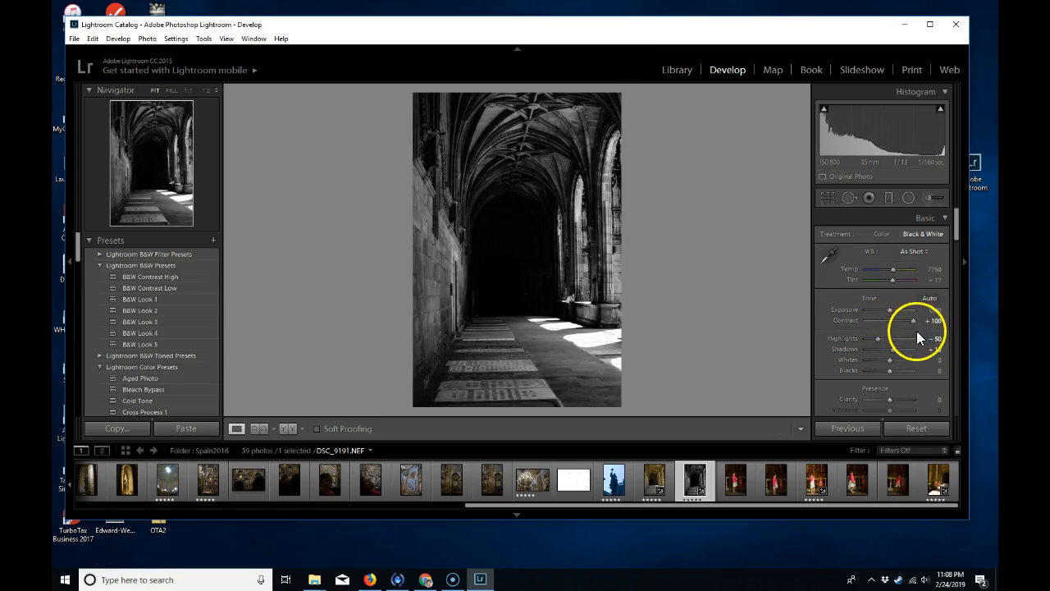
double_click(850, 320)
double_click(845, 339)
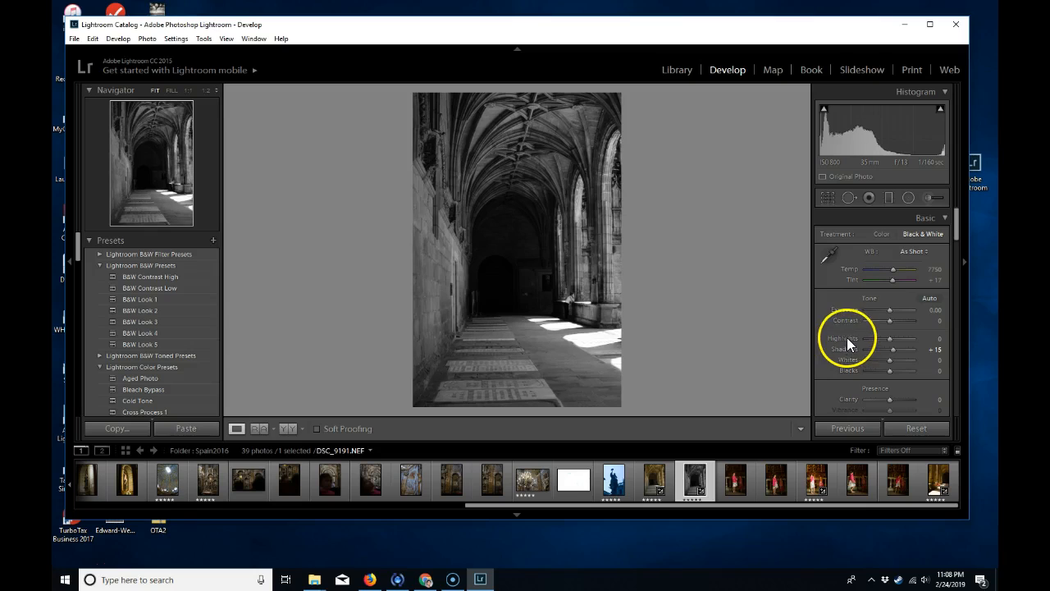
- Try the Linear point curve in the tone curve settings and switch to the region sliders
left_click_drag(960, 220, 955, 261)
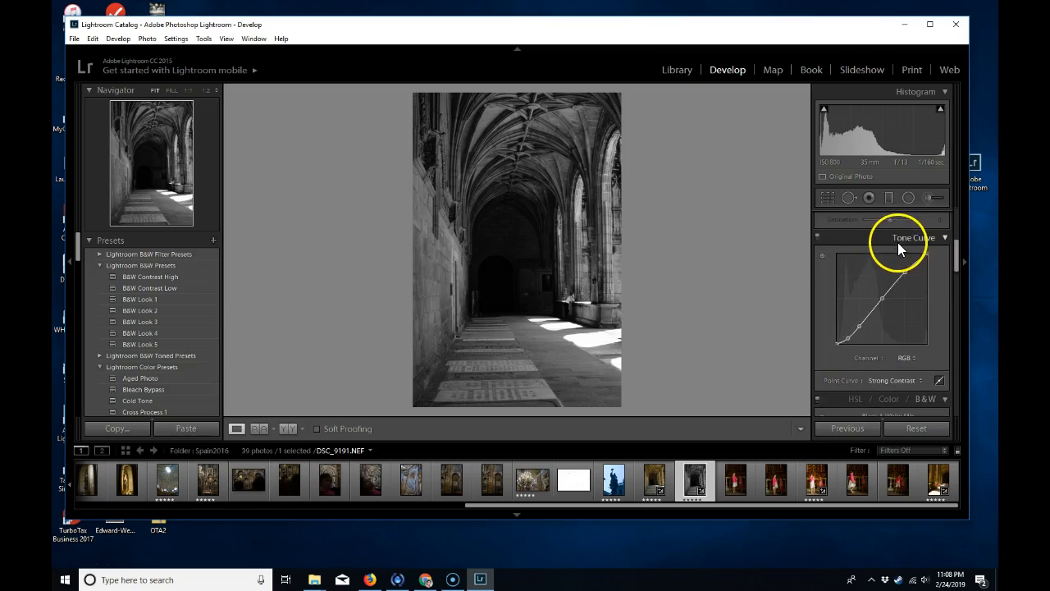
left_click(903, 381)
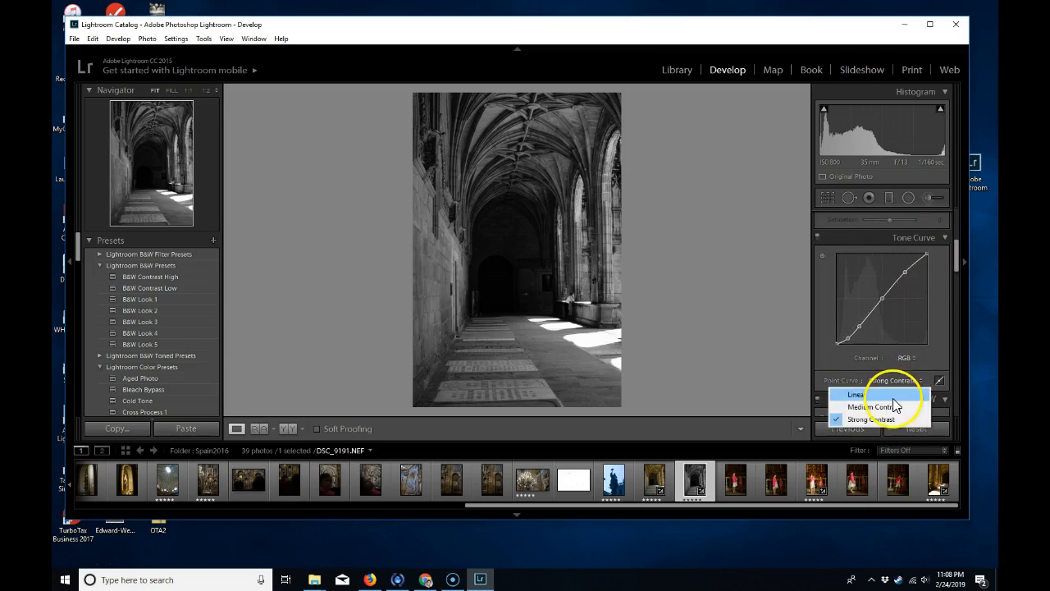
left_click(901, 396)
left_click(939, 380)
left_click_drag(955, 256, 959, 253)
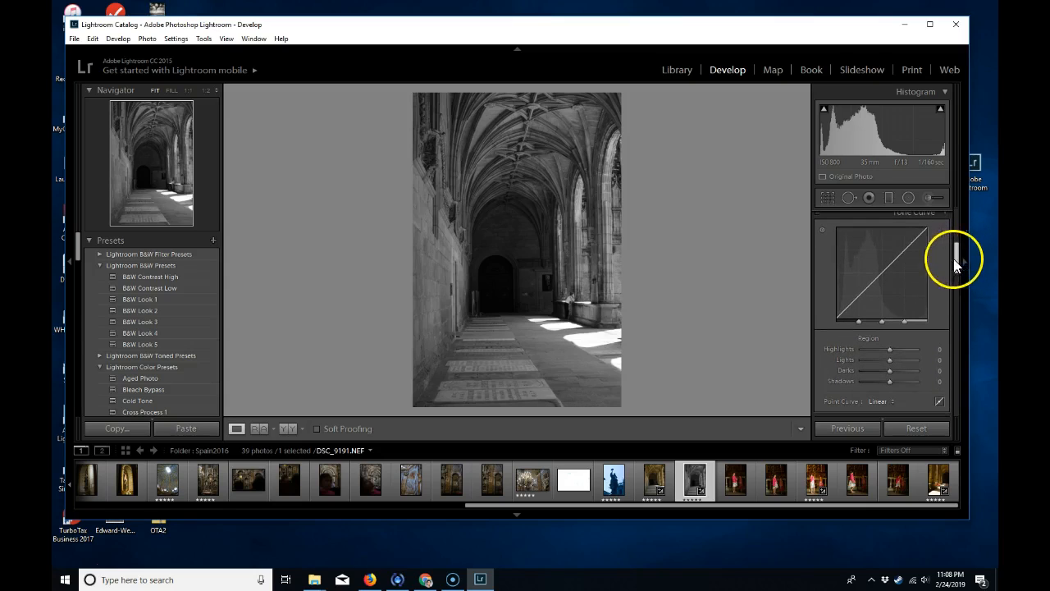
- Return the tone curve to point editing and set its point curve to Strong Contrast
left_click(892, 405)
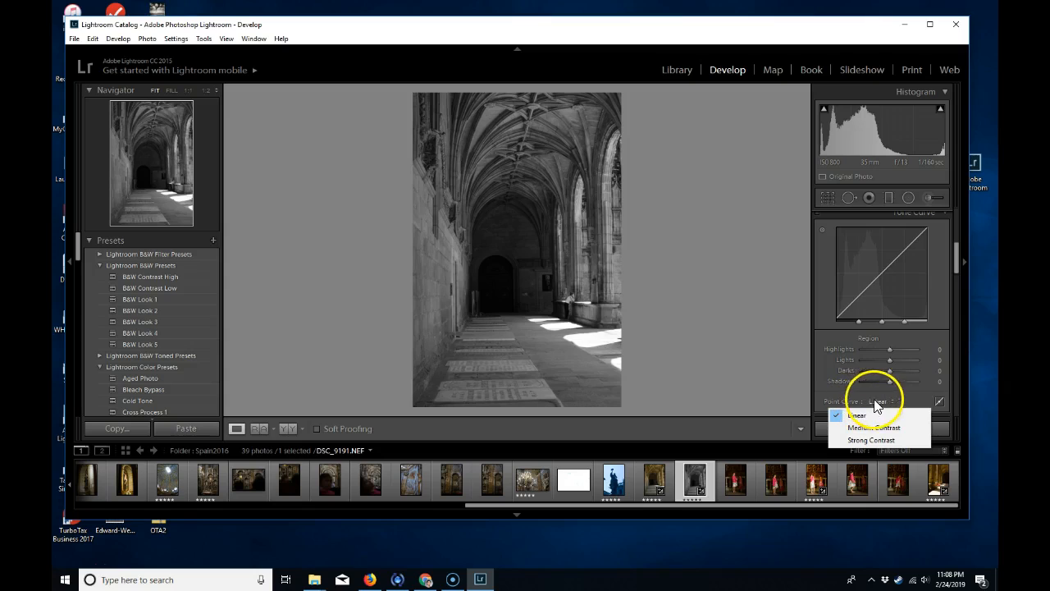
left_click(940, 401)
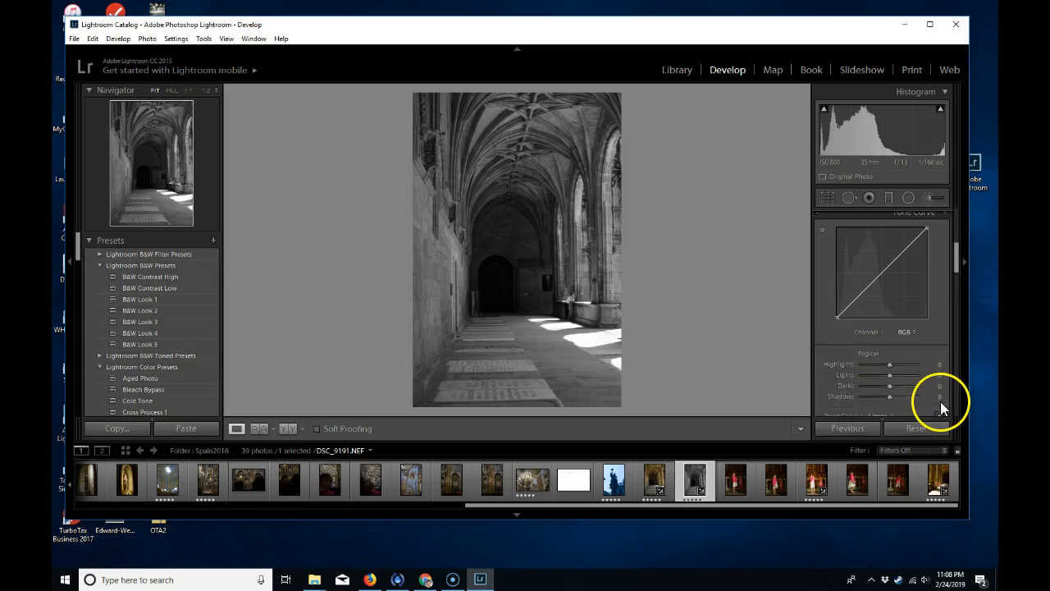
left_click(894, 357)
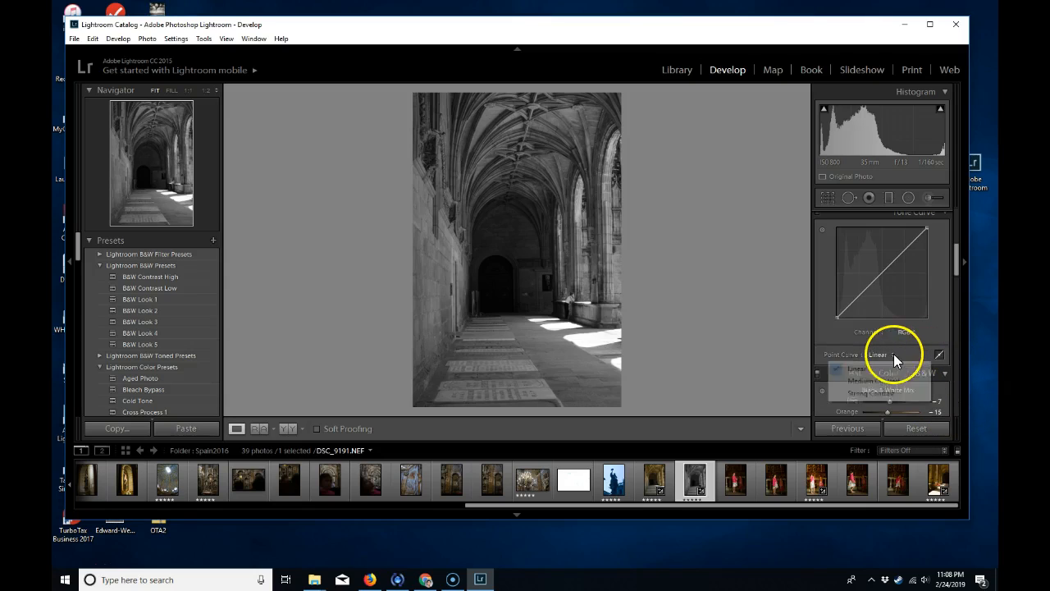
left_click(869, 394)
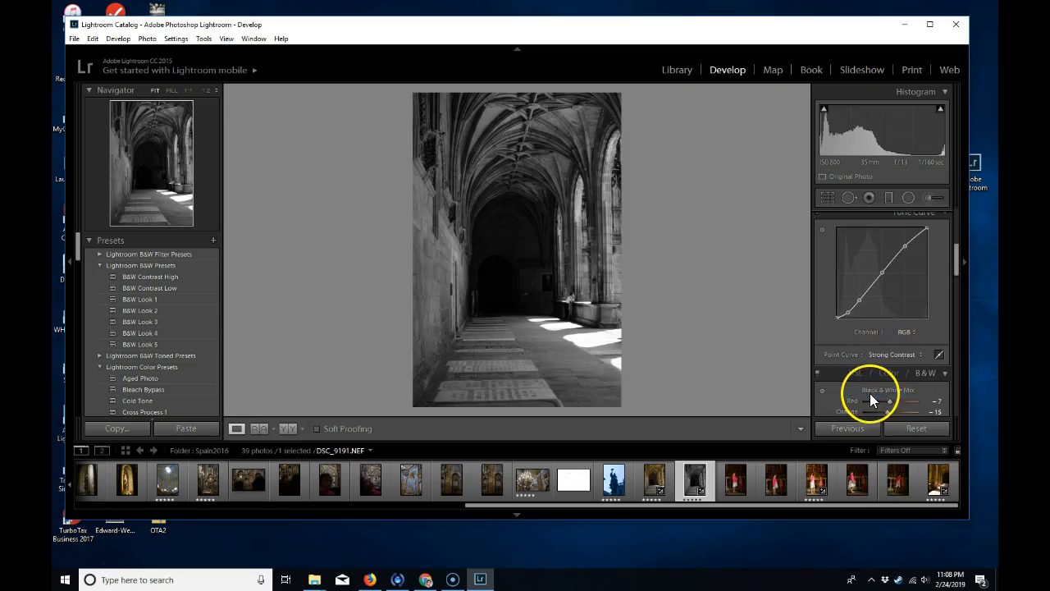
left_click(937, 353)
- Steepen the tone curve by deleting a shadow control point, raising the highlight point to 100% and keeping the remaining shadow point on the baseline
left_click_drag(838, 317, 860, 310)
right_click(860, 311)
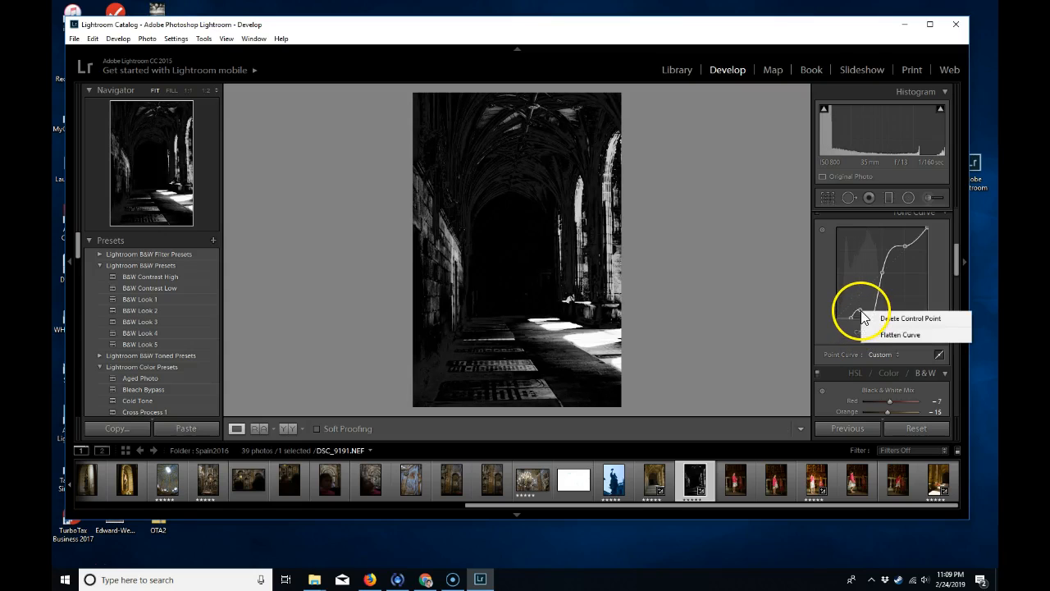
left_click(894, 319)
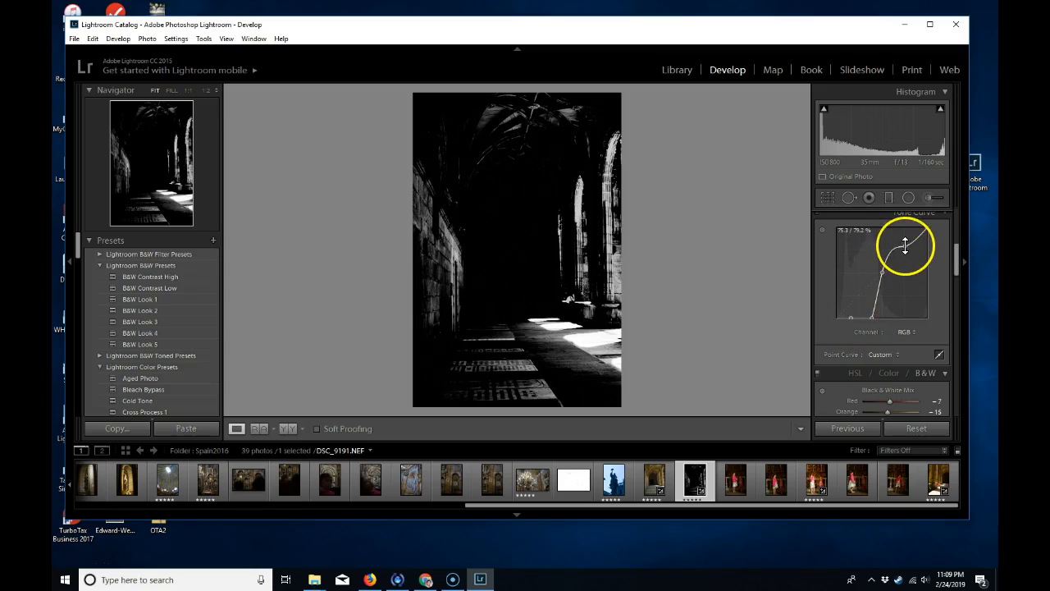
left_click_drag(906, 245, 886, 218)
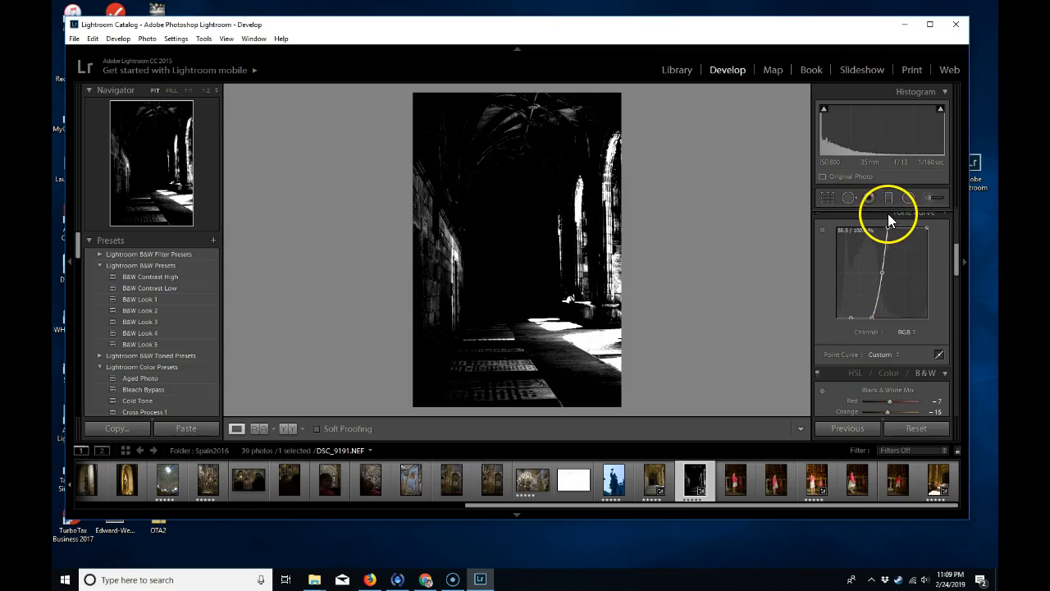
mouse_move(886, 320)
left_mouse_down()
mouse_move(867, 309)
mouse_move(876, 324)
left_mouse_up()
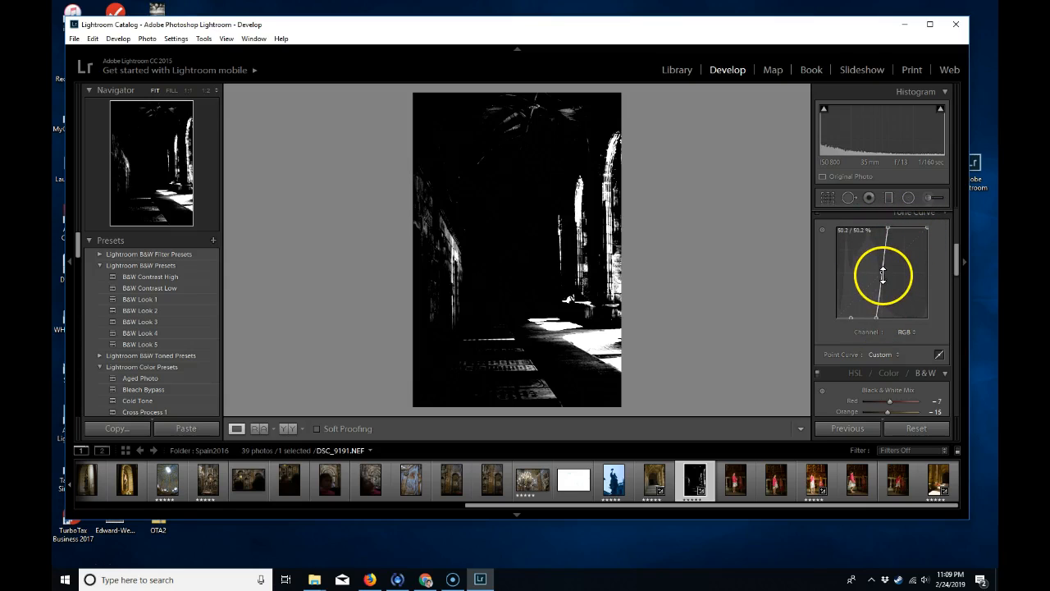
- Shift the tone curve's midpoint and shadow points toward darker inputs and place a highlight point at 100% output, about 52% input
left_click_drag(870, 275, 863, 274)
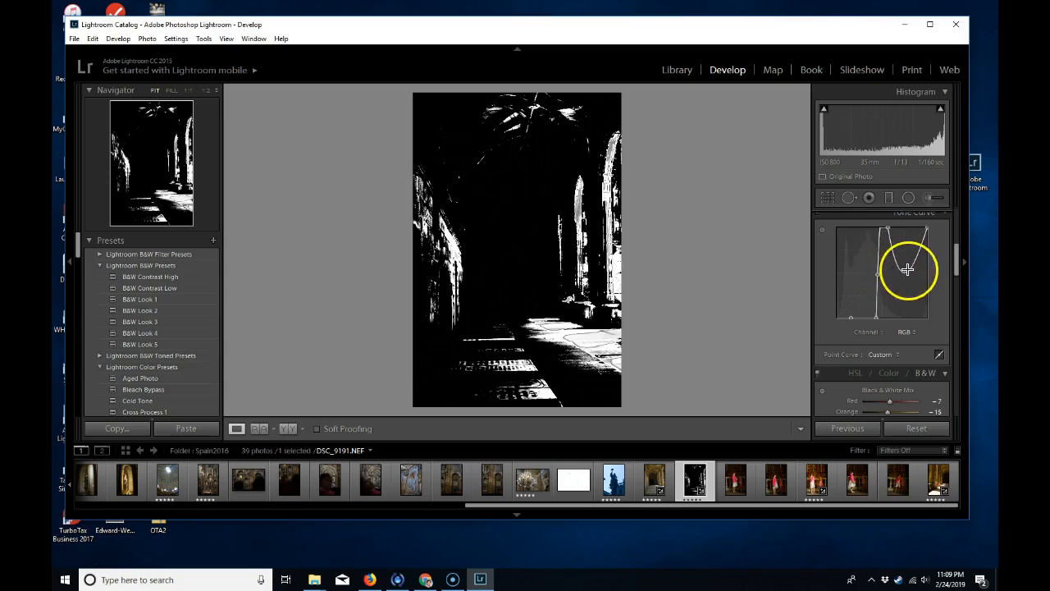
left_click_drag(888, 226, 920, 227)
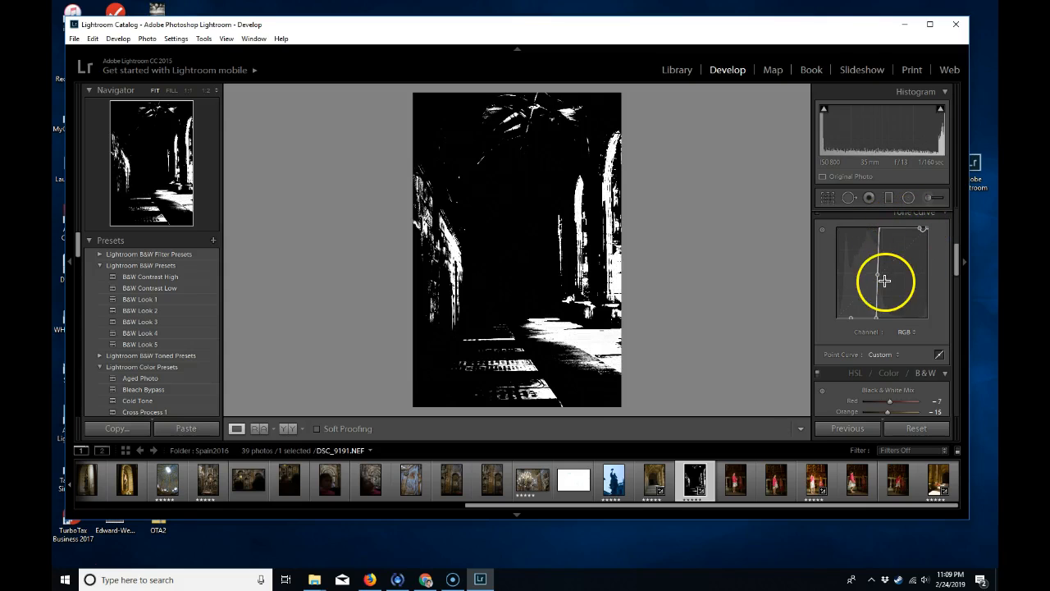
left_click_drag(875, 319, 868, 323)
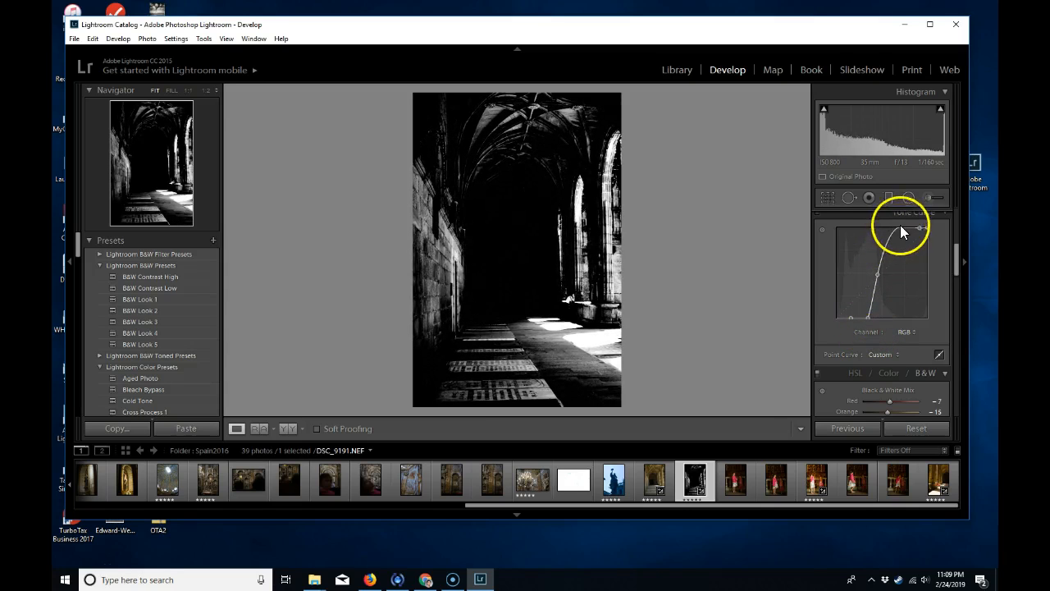
left_click_drag(893, 228, 884, 216)
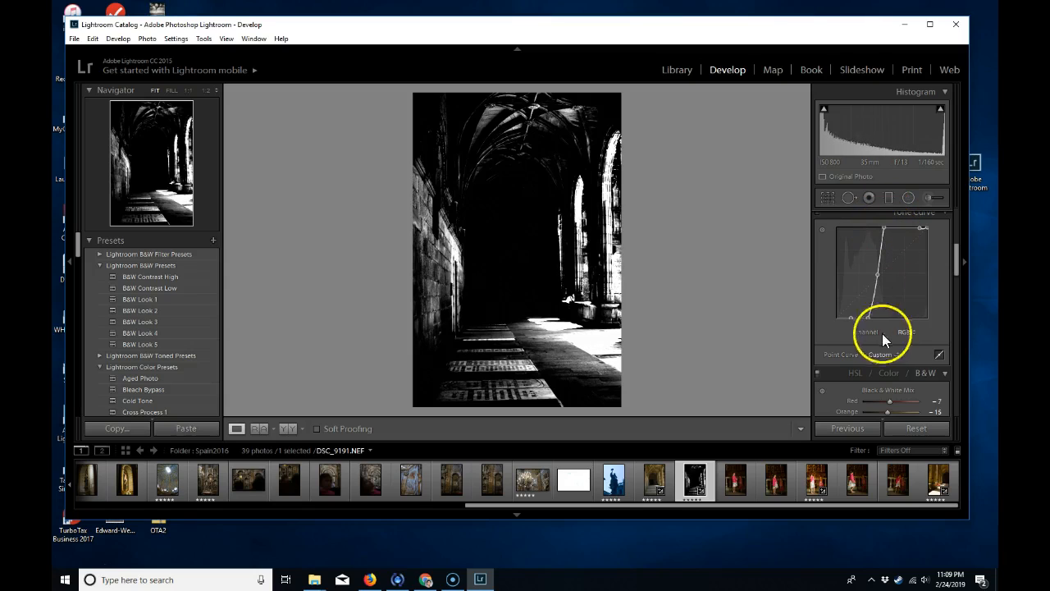
mouse_move(850, 320)
left_mouse_down()
mouse_move(839, 322)
mouse_move(868, 315)
mouse_move(858, 317)
left_mouse_up()
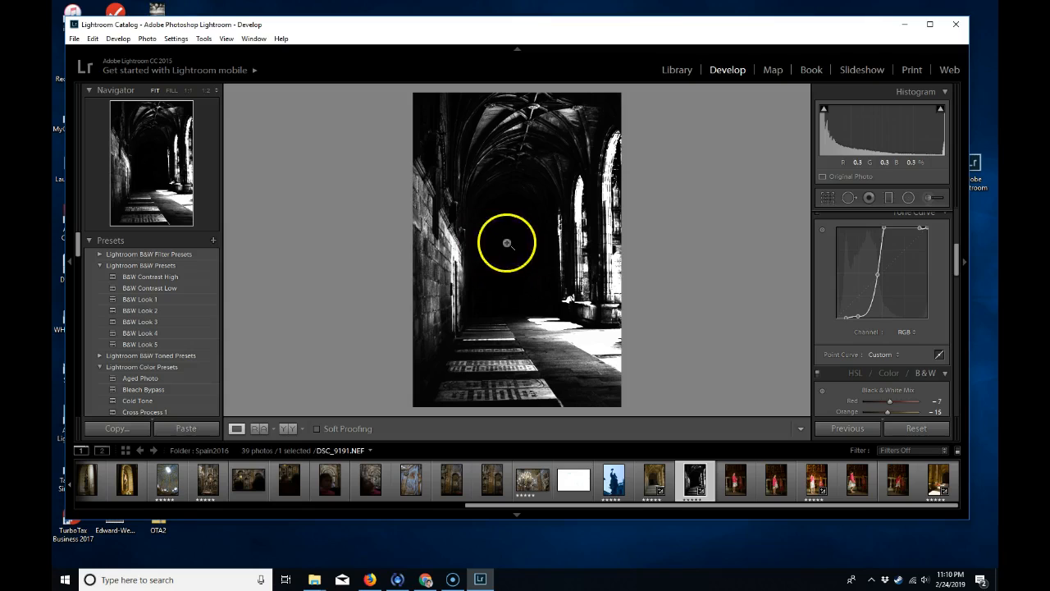
- Delete the surplus highlight and shadow control points, and move the upper point to about 46% input and the shadow point to the baseline
right_click(921, 230)
left_click(934, 236)
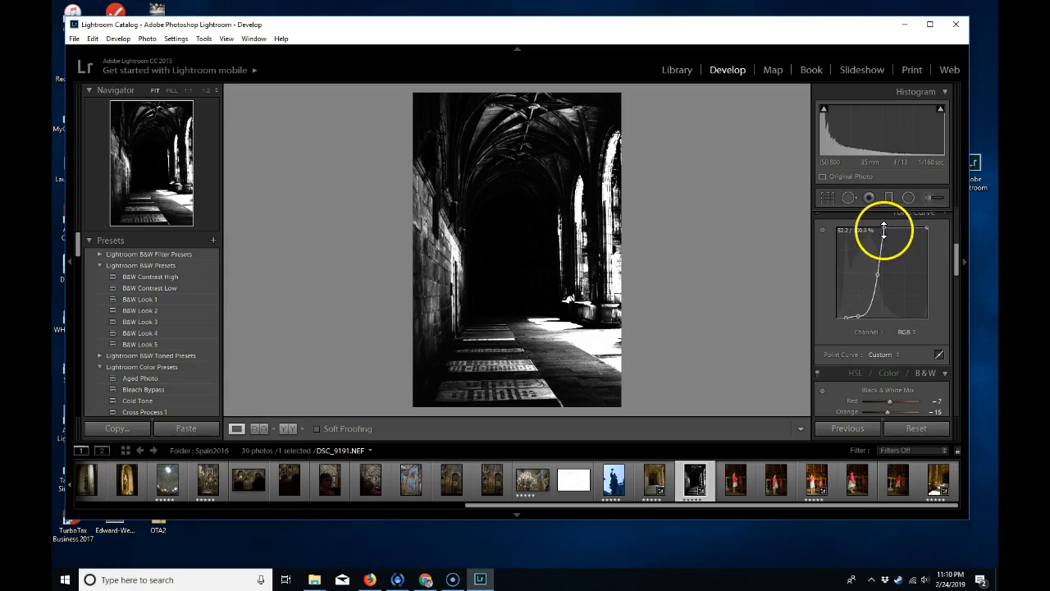
left_click_drag(886, 229, 876, 230)
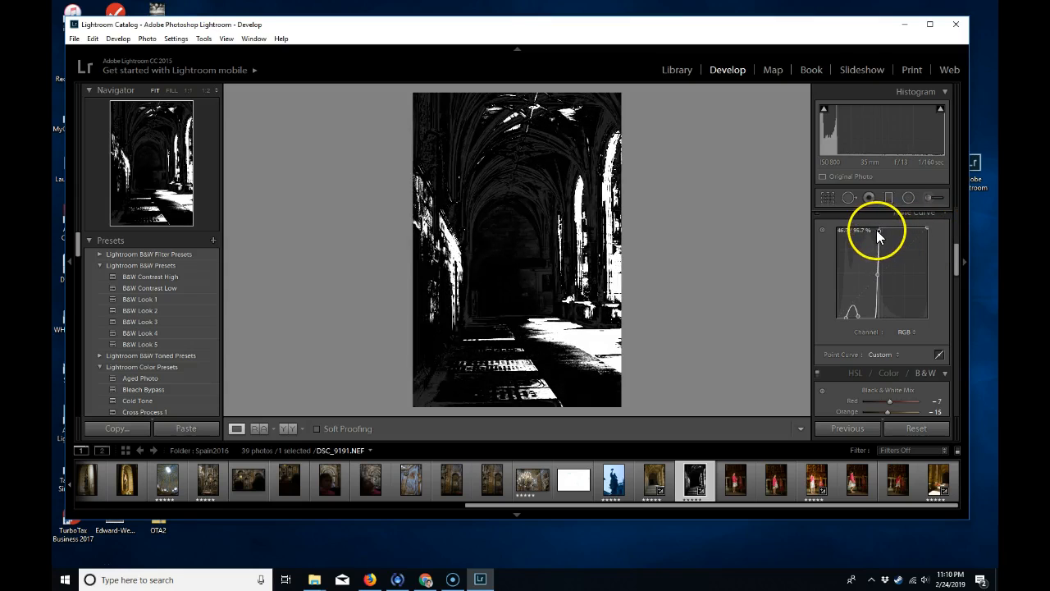
right_click(849, 316)
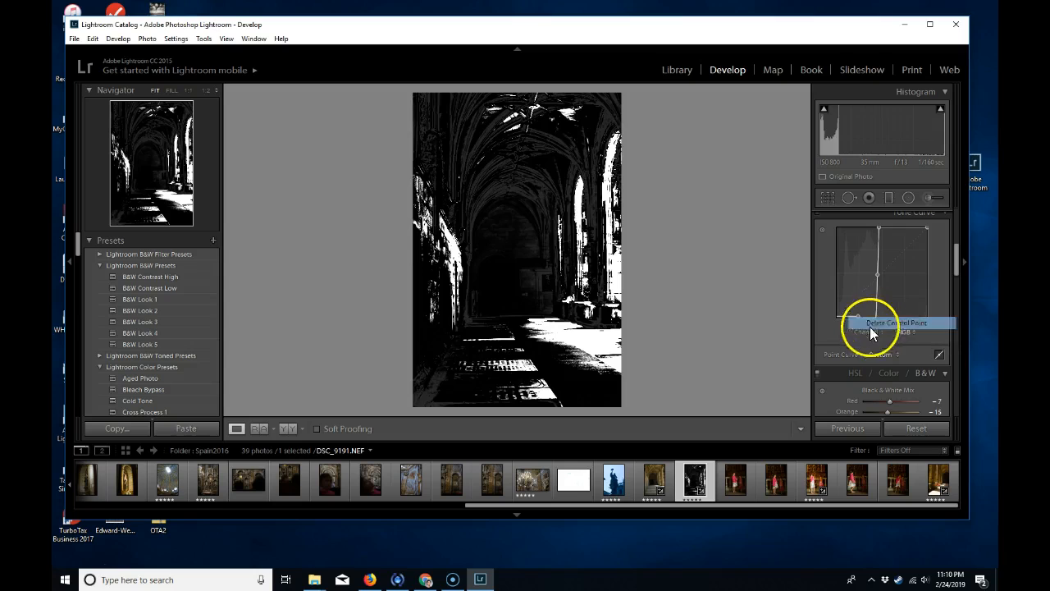
left_click(870, 325)
mouse_move(857, 318)
left_mouse_down()
mouse_move(843, 325)
mouse_move(869, 321)
mouse_move(849, 321)
mouse_move(870, 322)
mouse_move(858, 327)
left_mouse_up()
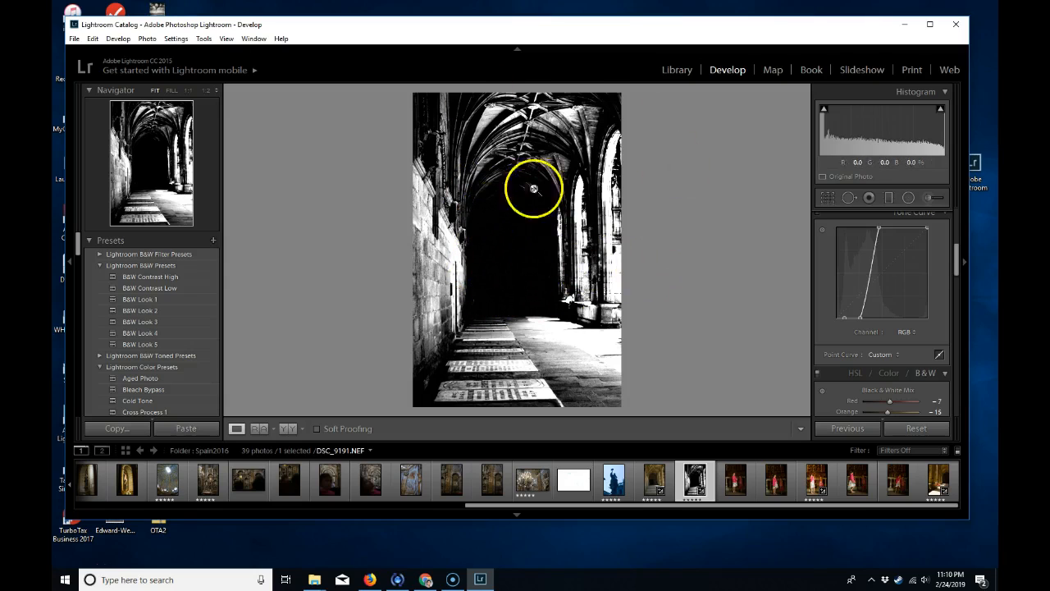
- Draw a radial filter with an inverted mask over the dark archway at the corridor's end and fit its ellipse to the arch
left_click(908, 198)
left_click_drag(955, 219, 960, 245)
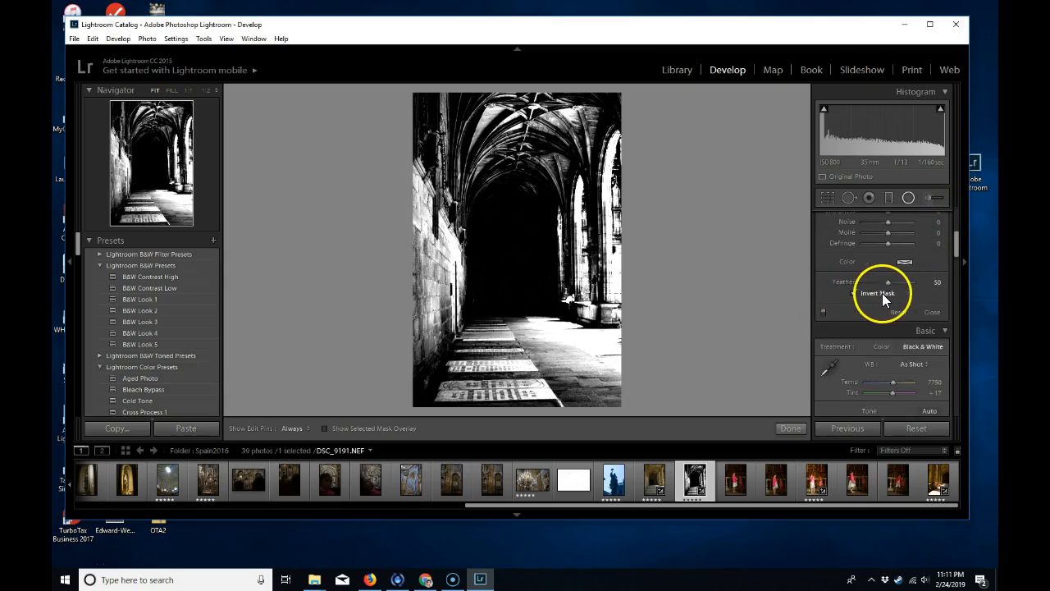
left_click_drag(953, 255, 955, 245)
left_click_drag(490, 225, 533, 286)
left_click_drag(486, 221, 509, 244)
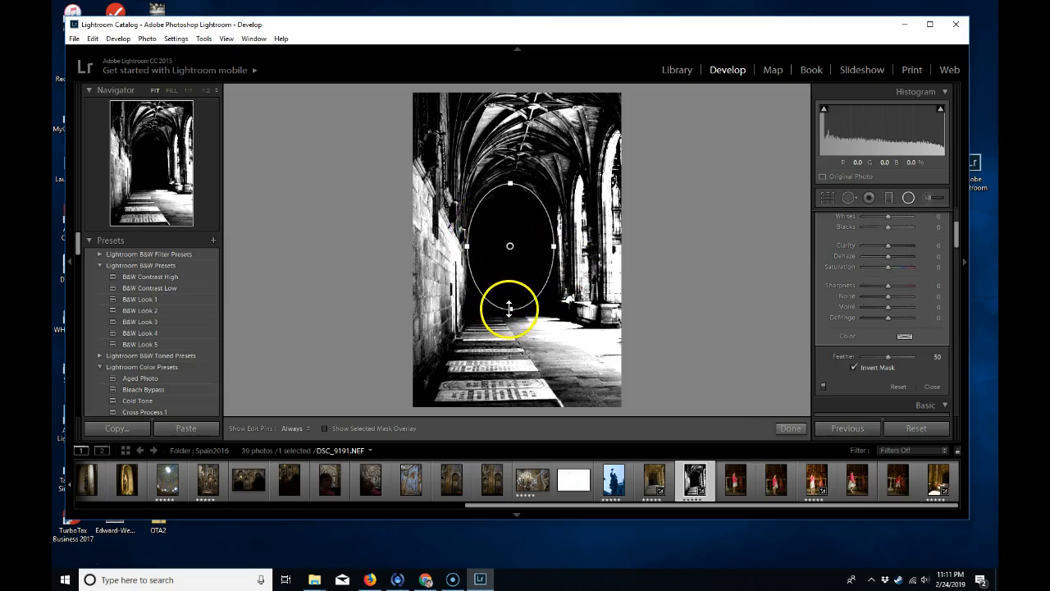
left_click_drag(509, 310, 511, 313)
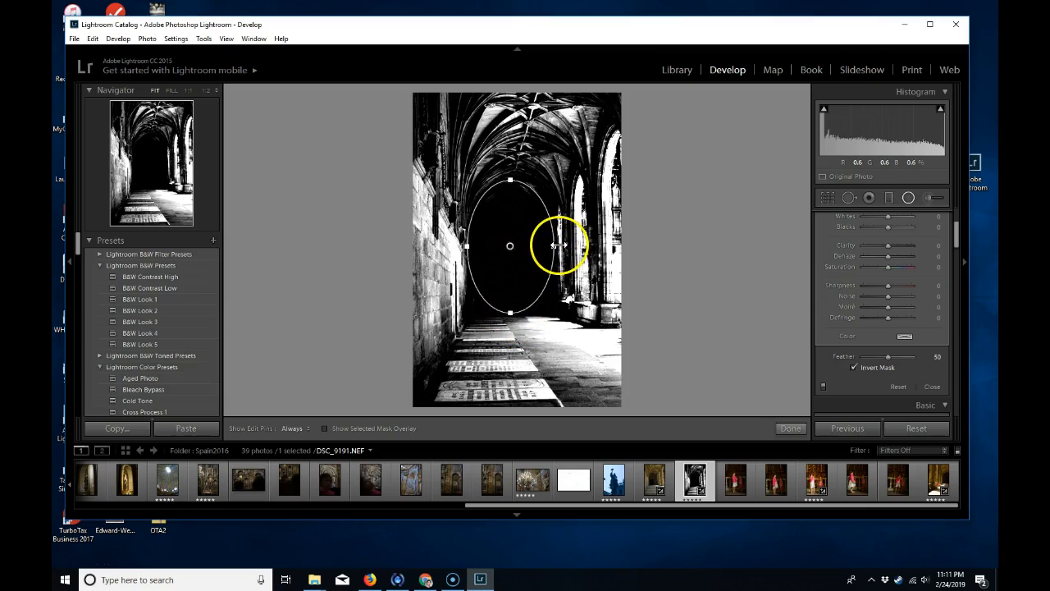
left_click_drag(562, 245, 512, 246)
- Set the archway radial filter's Exposure to 1.88 and shift the filter slightly upward over the end wall
left_click_drag(954, 235, 962, 224)
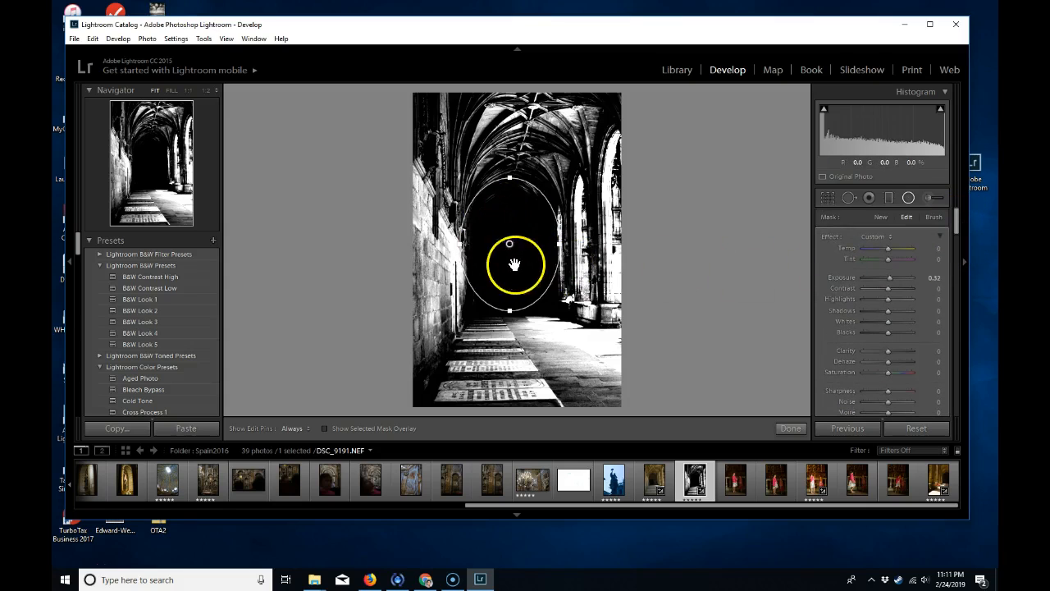
left_click_drag(896, 277, 902, 277)
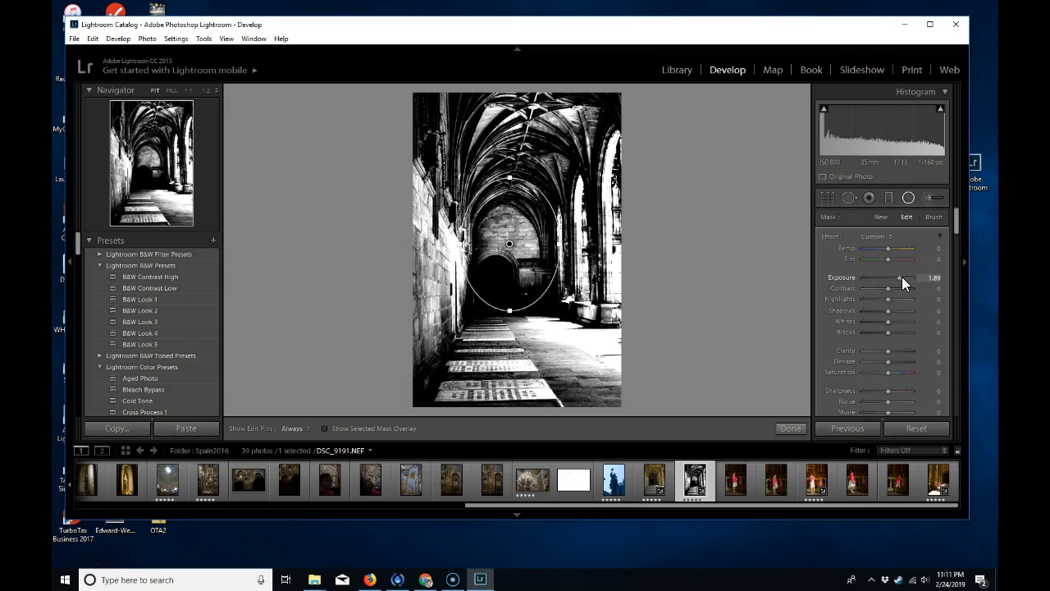
mouse_move(510, 242)
left_mouse_down()
mouse_move(515, 251)
mouse_move(512, 228)
mouse_move(518, 239)
left_mouse_up()
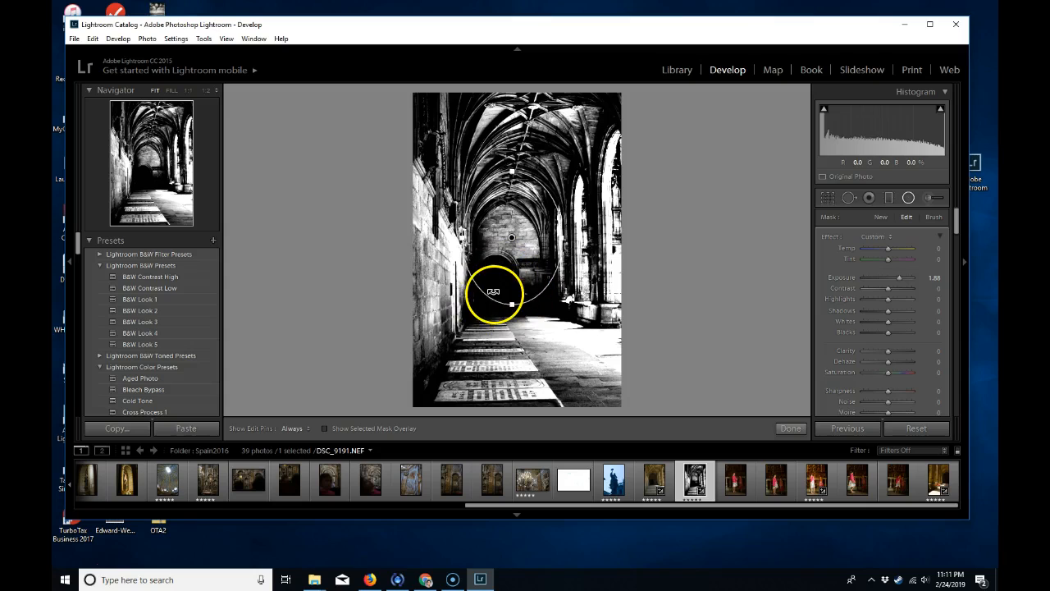
- Add a second, smaller radial filter with an inverted mask around the dark doorway at the corridor's end
left_click(963, 215)
left_click(966, 264)
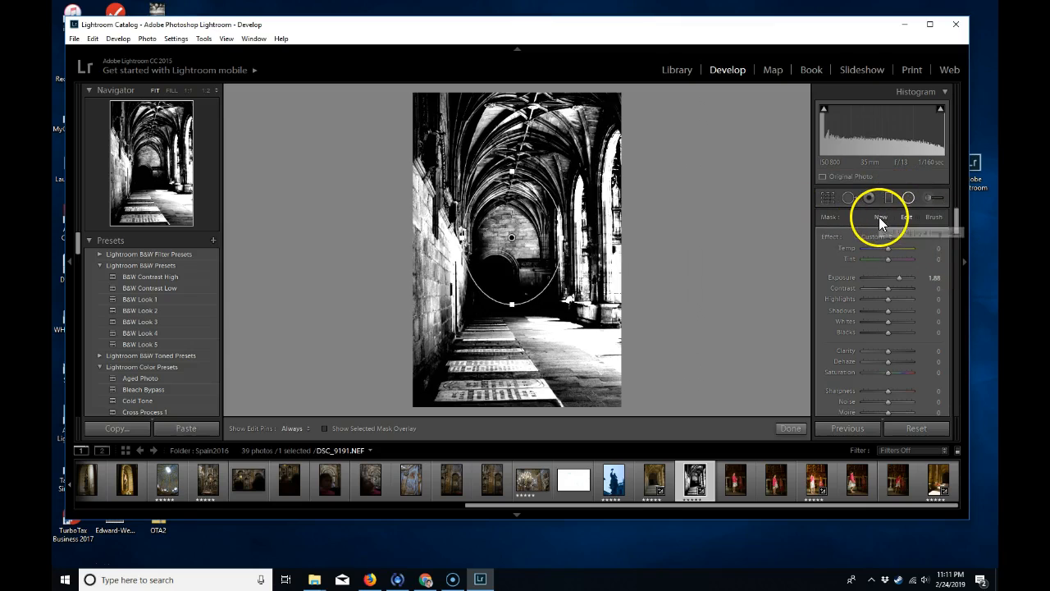
left_click(880, 216)
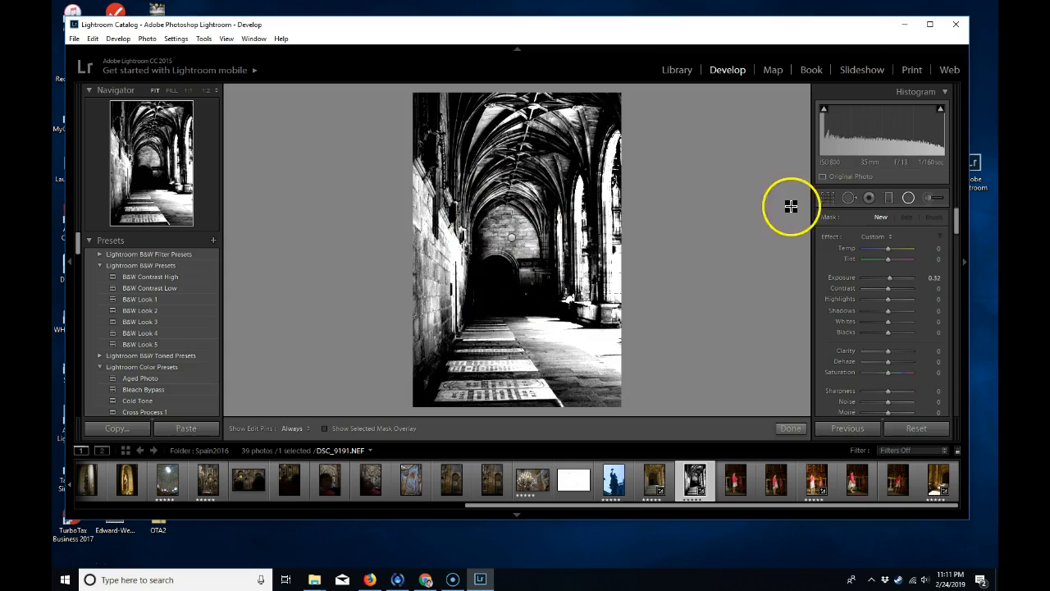
left_click_drag(492, 285, 517, 324)
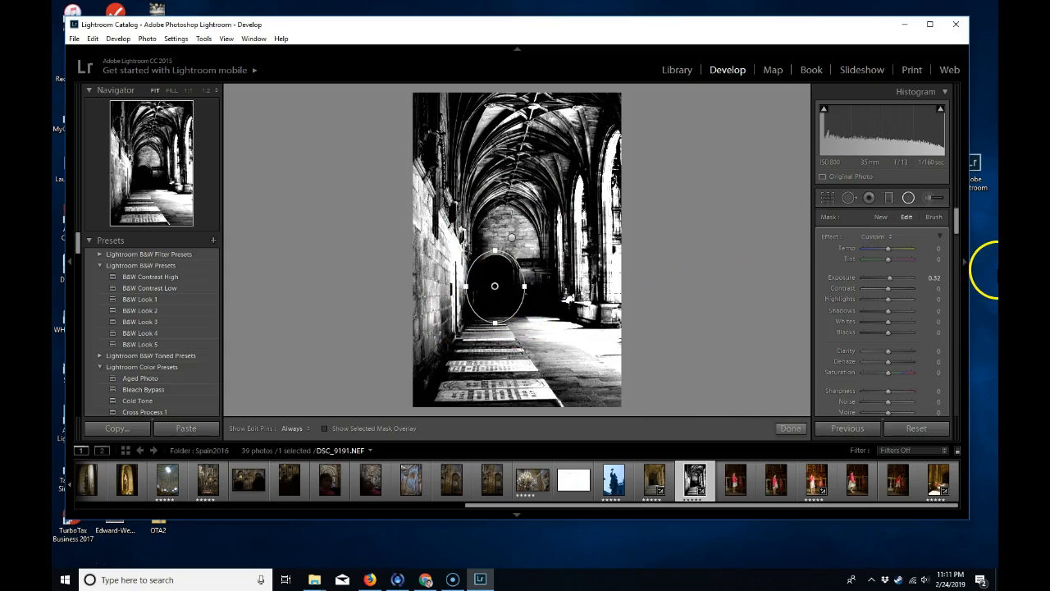
scroll(959, 234, "down", 5)
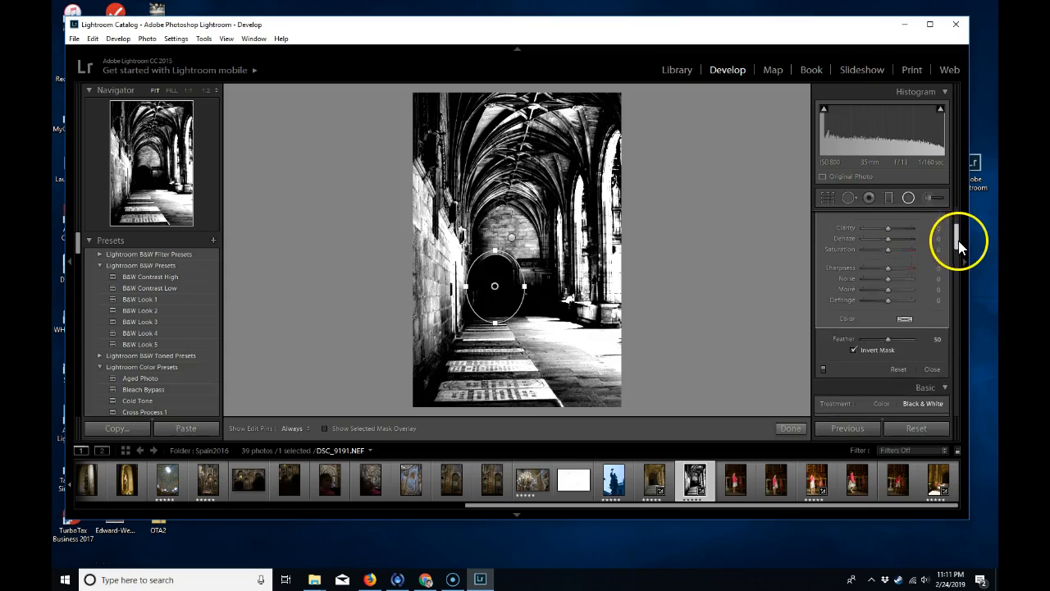
- Set the doorway radial filter's Exposure to 2.25 and center the filter on the doorway
left_click_drag(958, 246, 957, 233)
left_click_drag(889, 280, 904, 279)
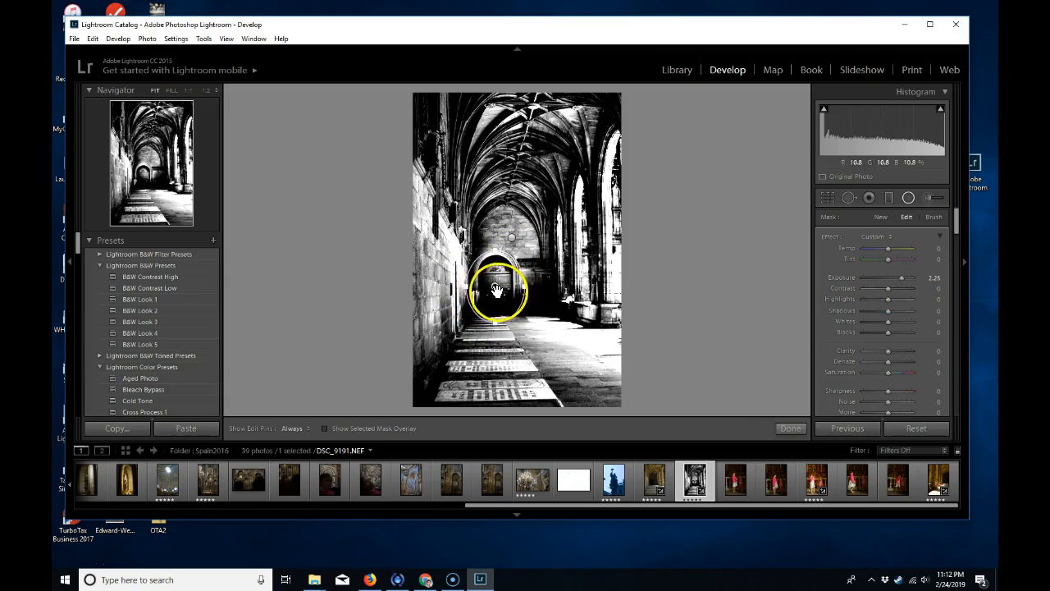
left_click_drag(493, 289, 494, 286)
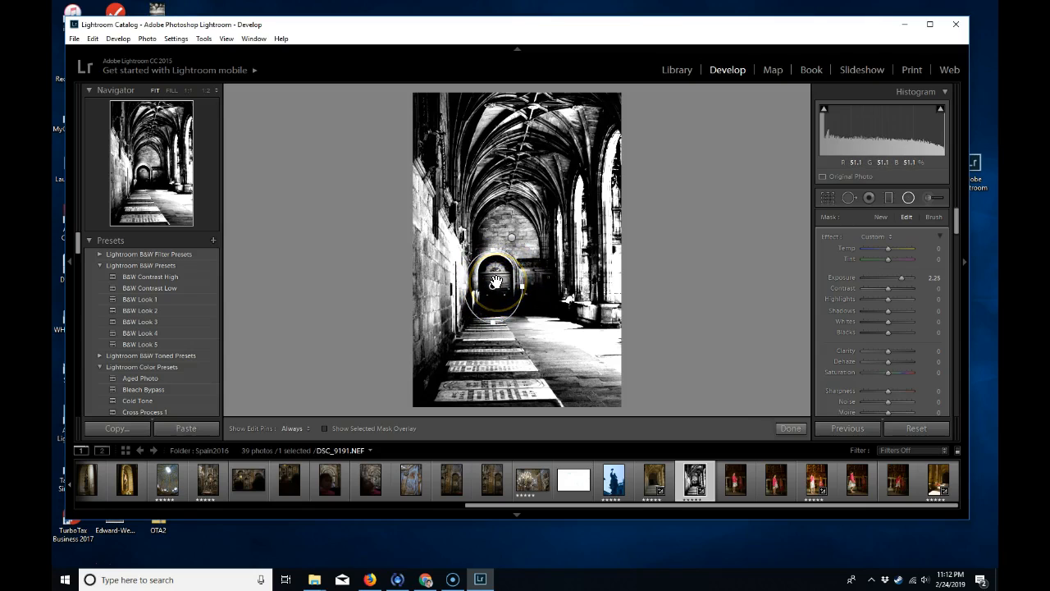
- Create a virtual copy of the edited corridor photo and reset all develop settings on the original DSC_9191.NEF
right_click(695, 486)
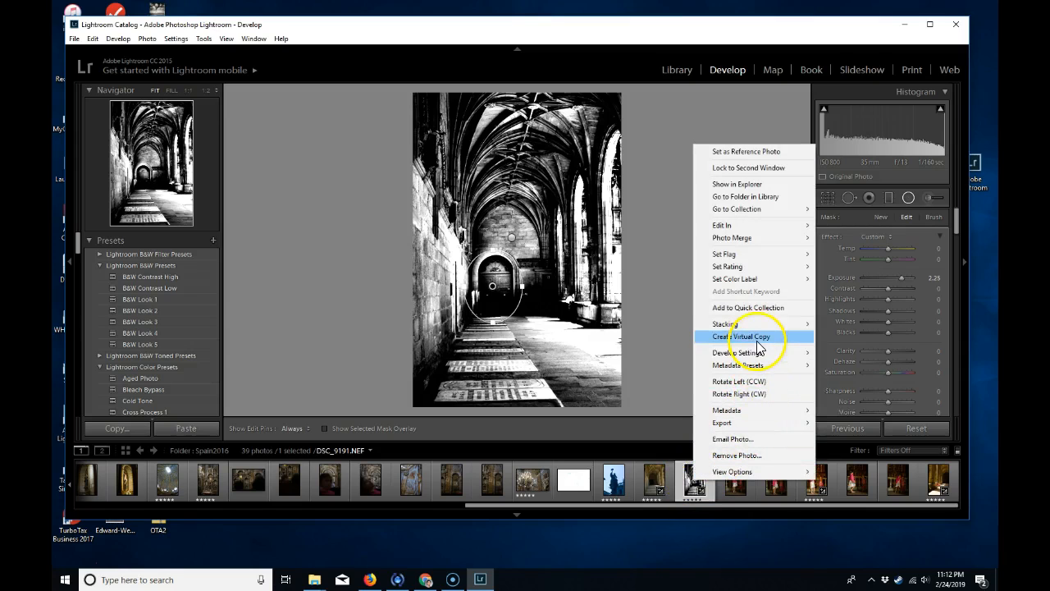
left_click(742, 336)
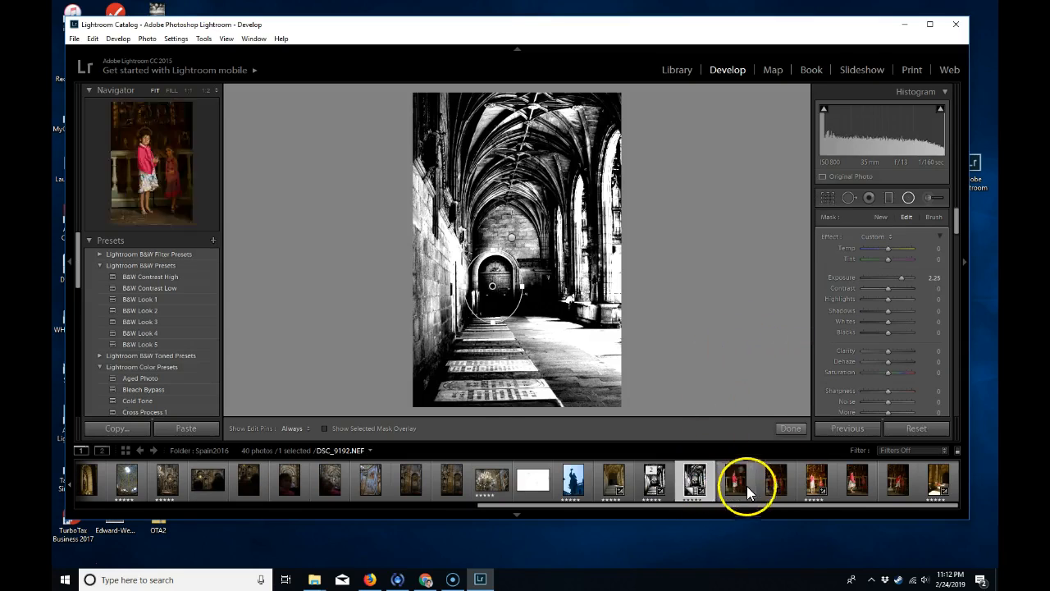
left_click(654, 480)
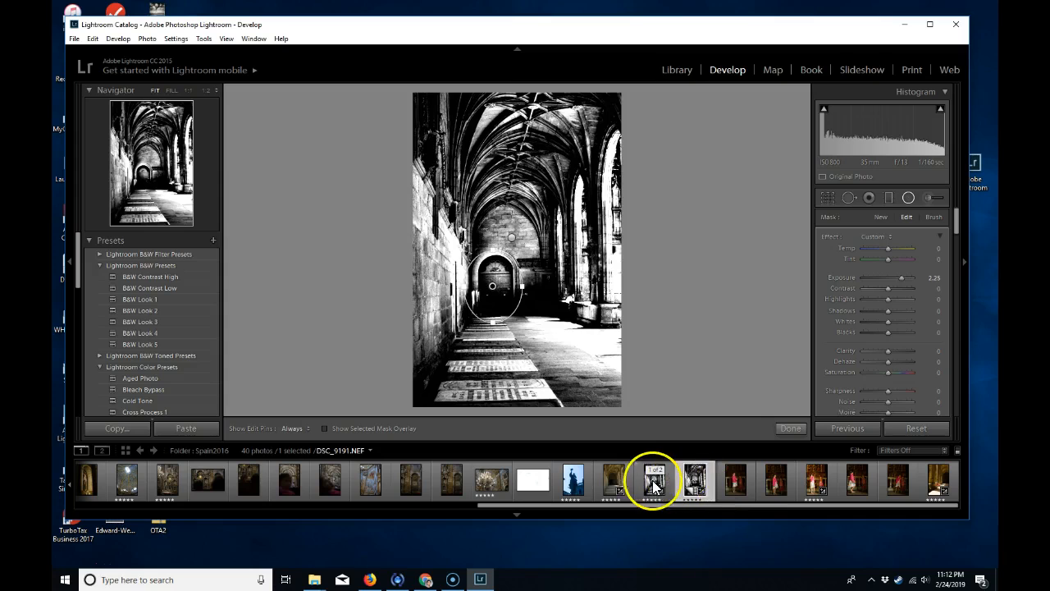
left_click(918, 429)
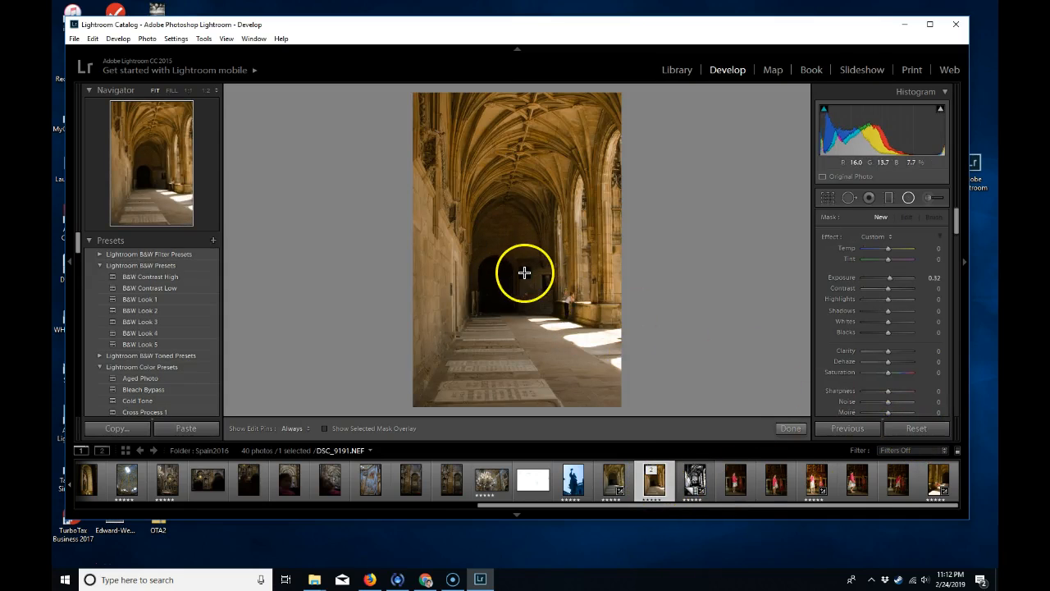
- Compare the black-and-white virtual copy with the reset color original
left_click(691, 486)
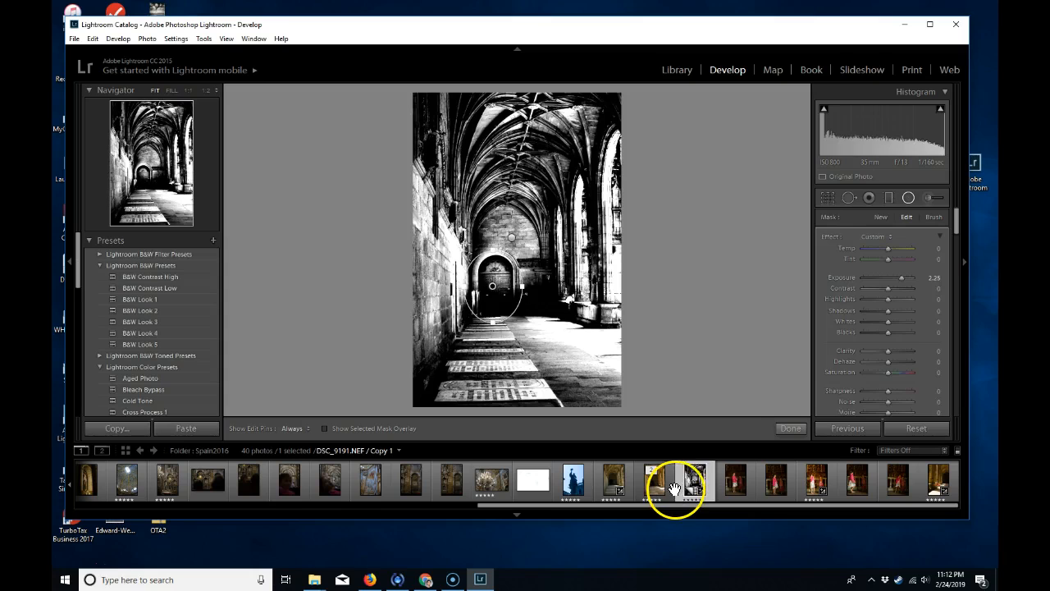
left_click(669, 483)
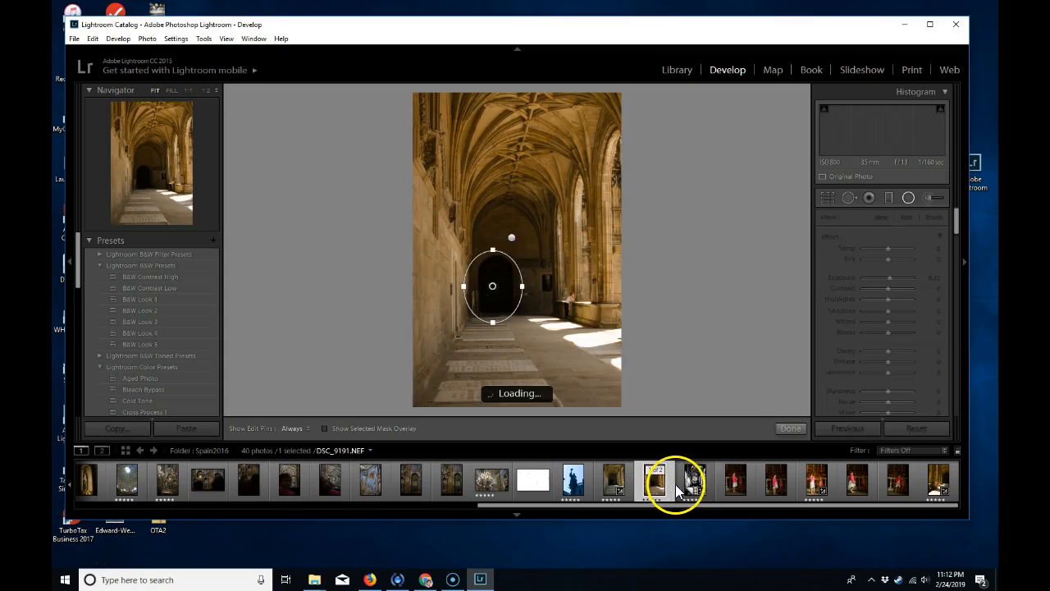
left_click(681, 485)
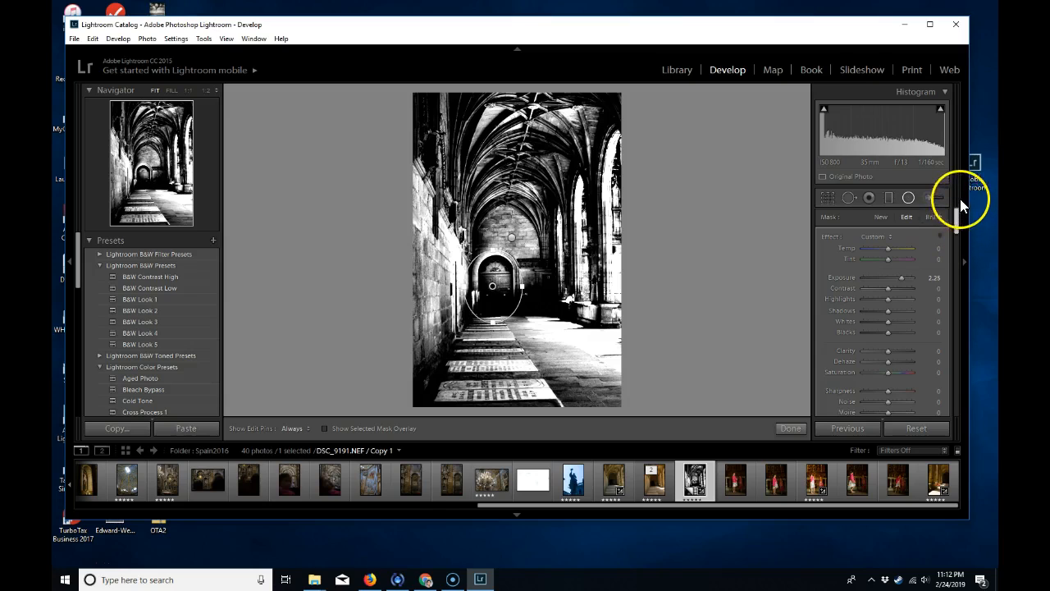
left_click_drag(957, 218, 959, 263)
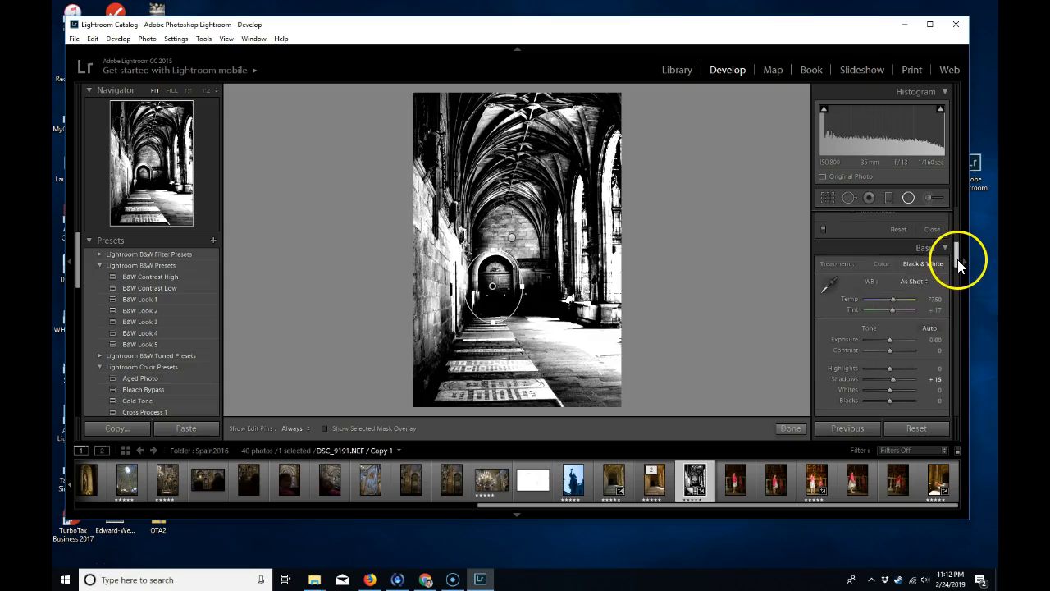
- Steepen the original photo's RGB point curve by moving the black point inward almost a third and the white point to about the middle
left_click(670, 485)
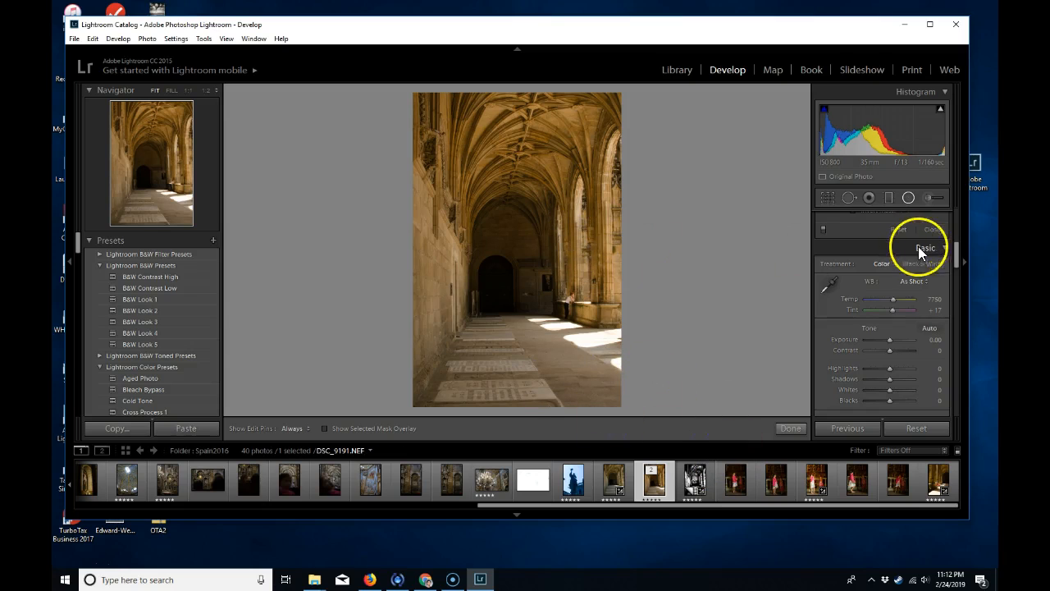
left_click_drag(956, 257, 958, 286)
left_click(938, 363)
left_click(940, 409)
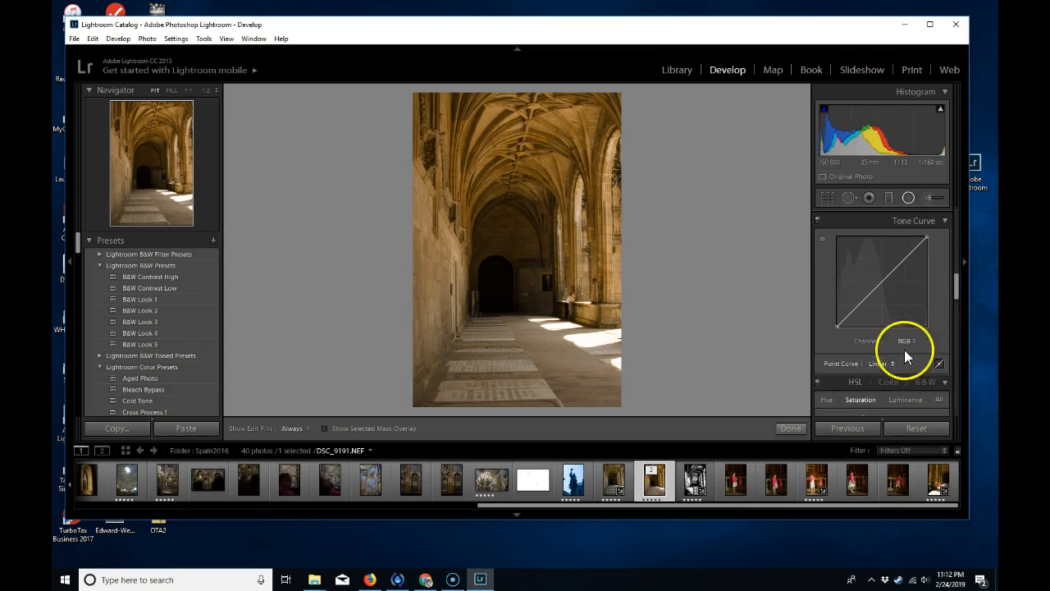
left_click_drag(838, 326, 869, 332)
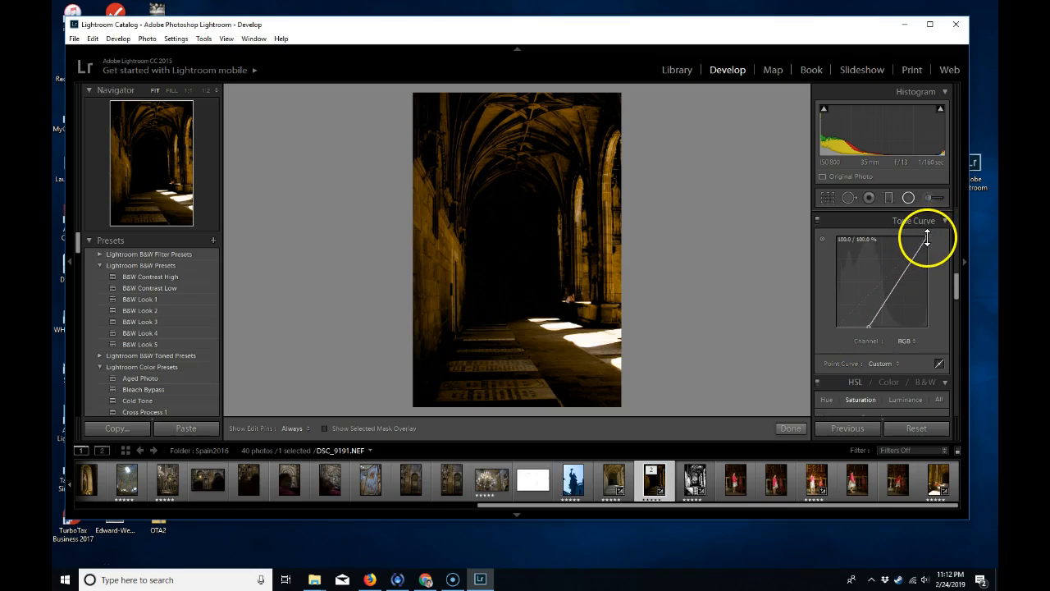
left_click_drag(922, 237, 883, 232)
left_click_drag(870, 325, 864, 333)
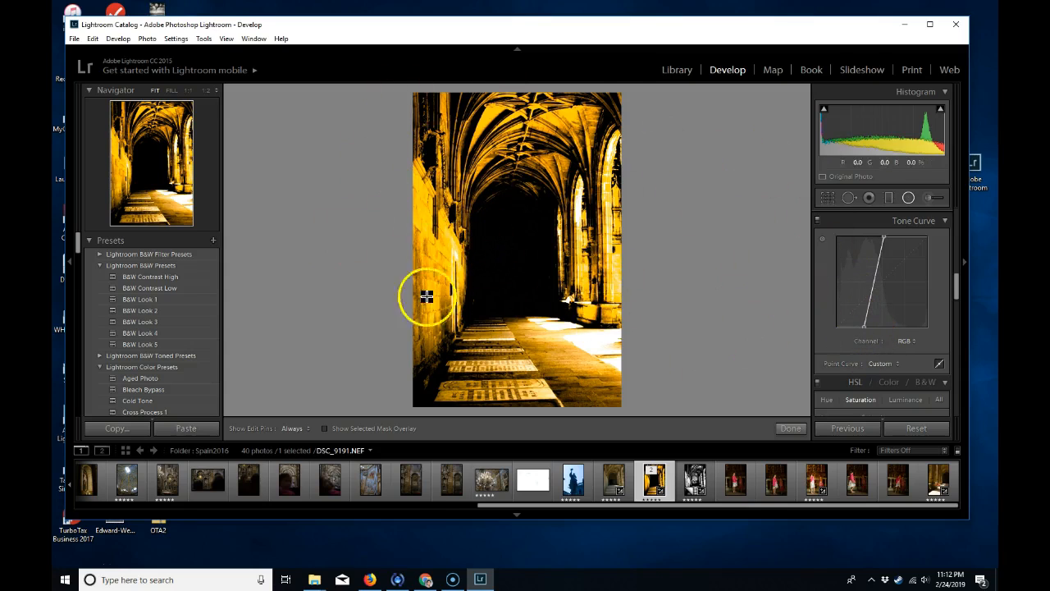
- Convert the high-contrast color photo to the Black & White treatment and close the radial filter settings
left_click_drag(957, 287, 957, 253)
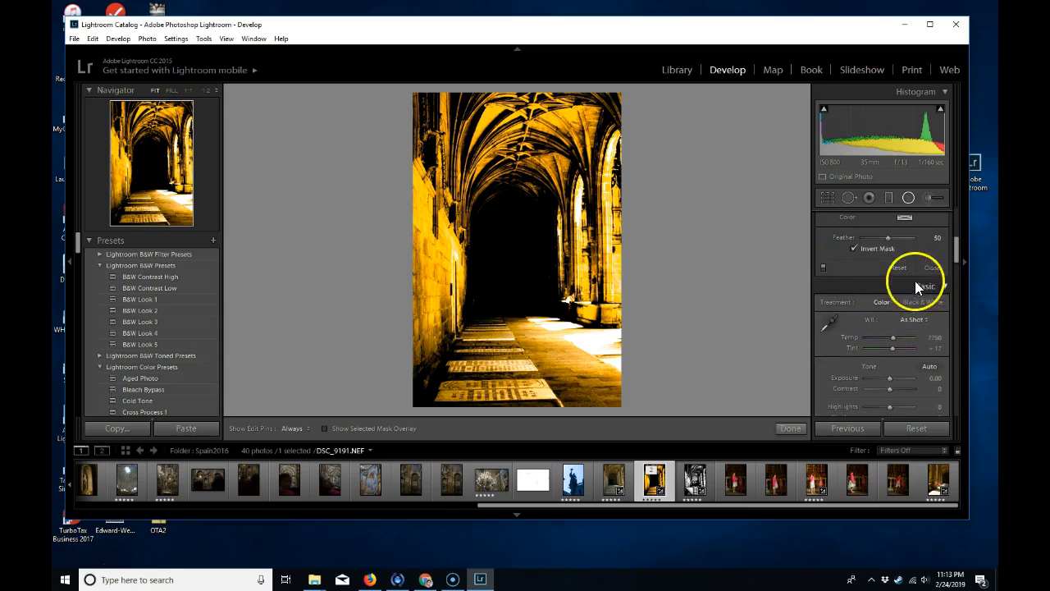
left_click(925, 302)
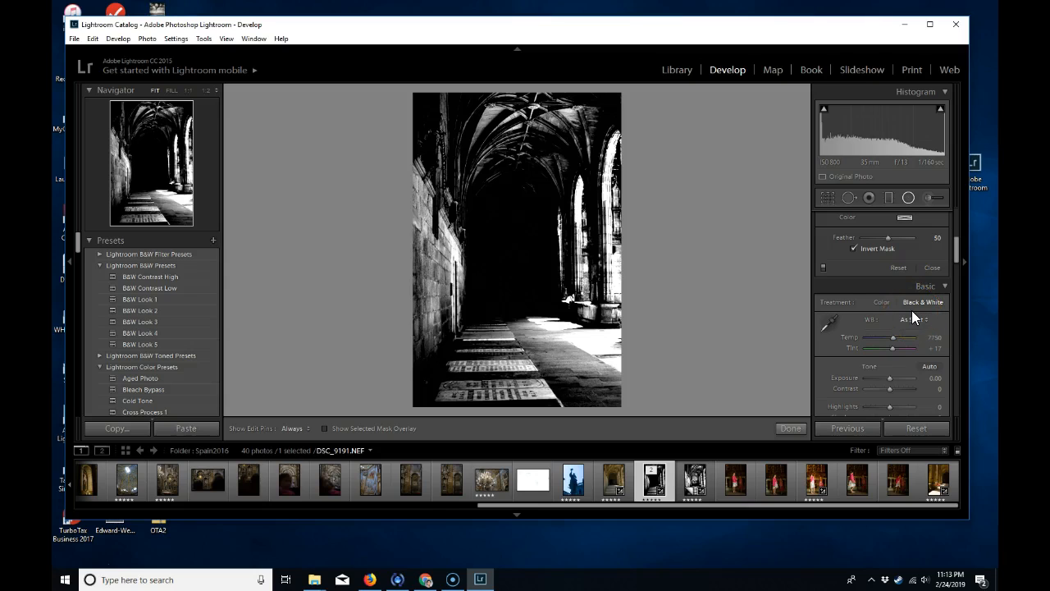
left_click(908, 197)
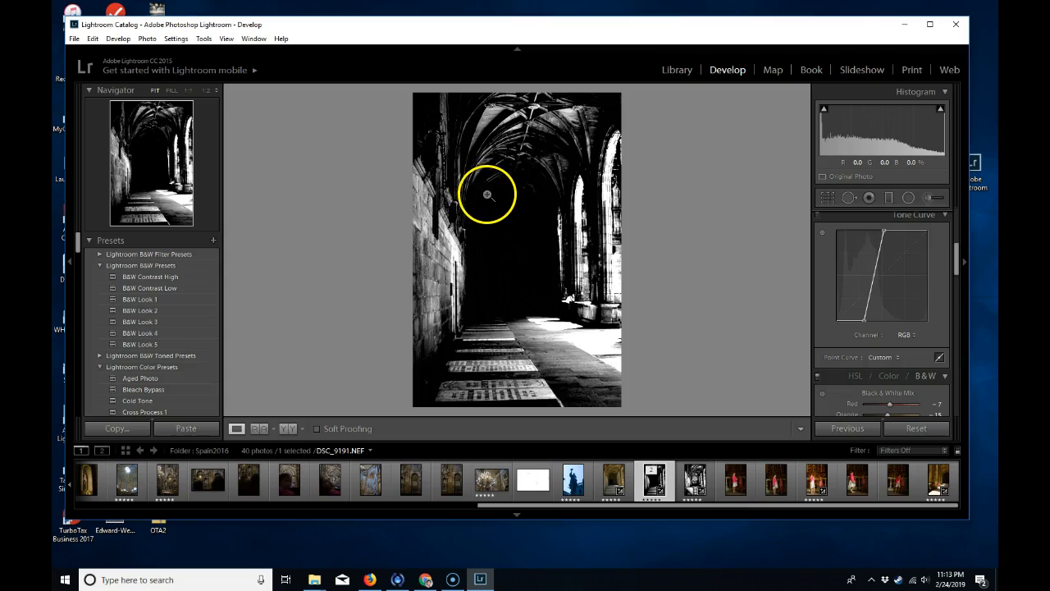
- Draw a radial filter with an inverted mask and Exposure 2.44 over the dark end wall, centered above the doorway
left_click(909, 199)
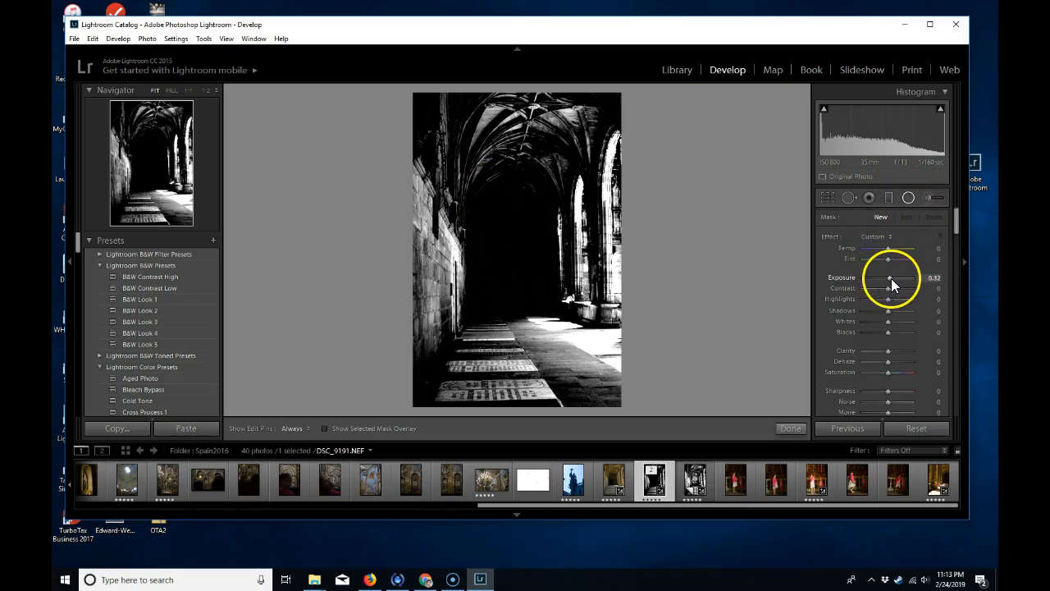
left_click_drag(957, 218, 956, 236)
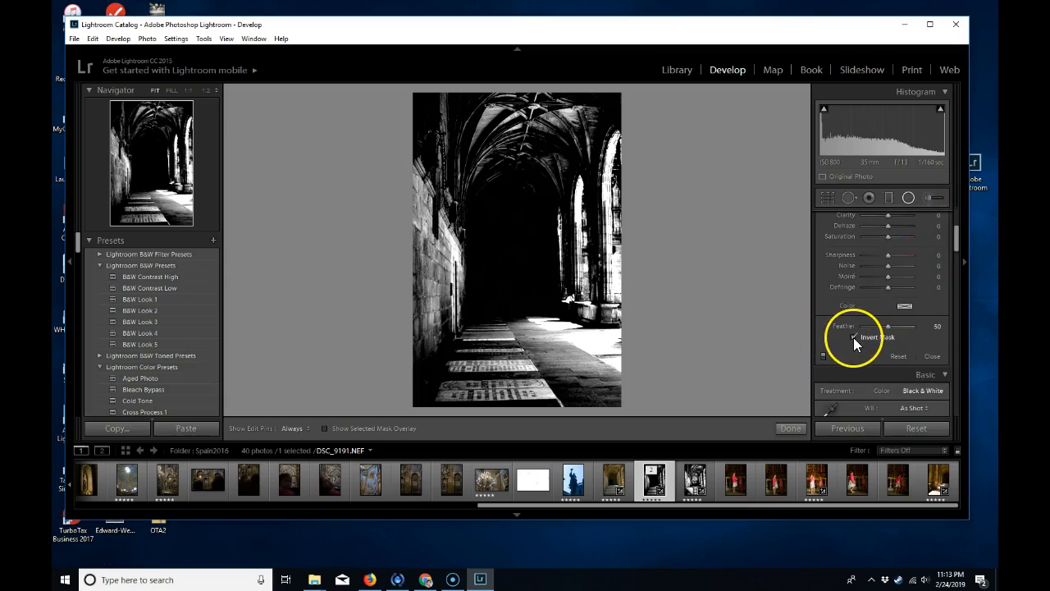
left_click_drag(487, 206, 534, 262)
left_click_drag(484, 222, 513, 233)
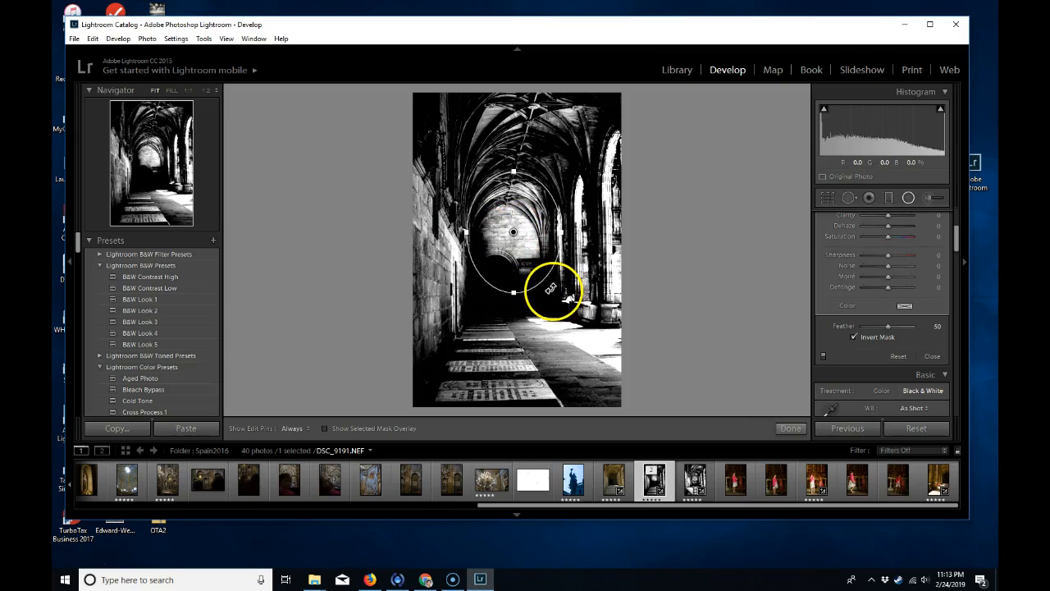
- Add a second, smaller radial filter with Exposure 2.44 around the dark doorway at the corridor's end
scroll(960, 238, "up", 2)
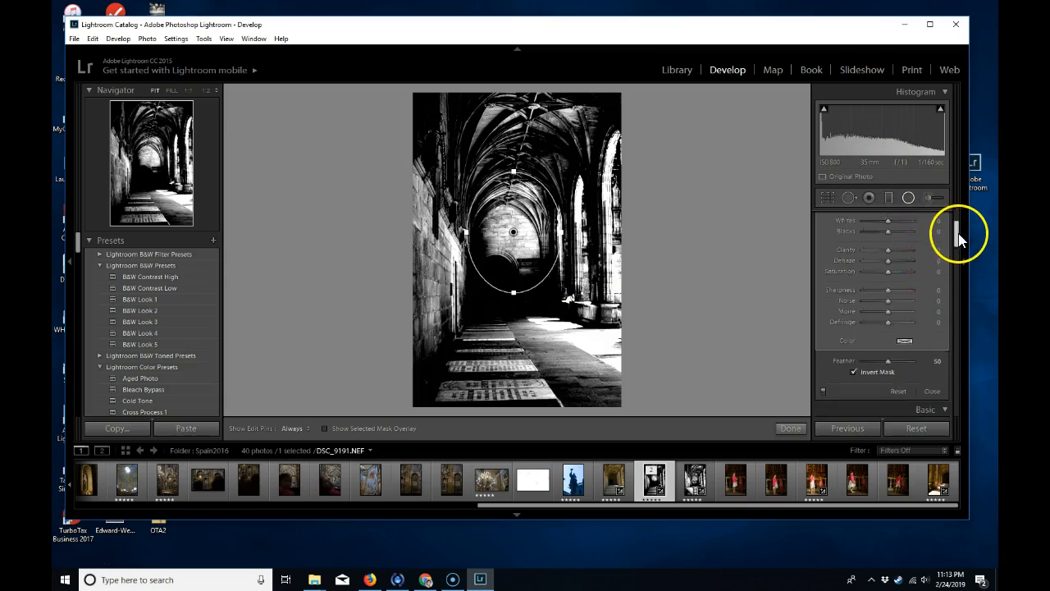
left_click_drag(960, 238, 961, 226)
left_click(878, 216)
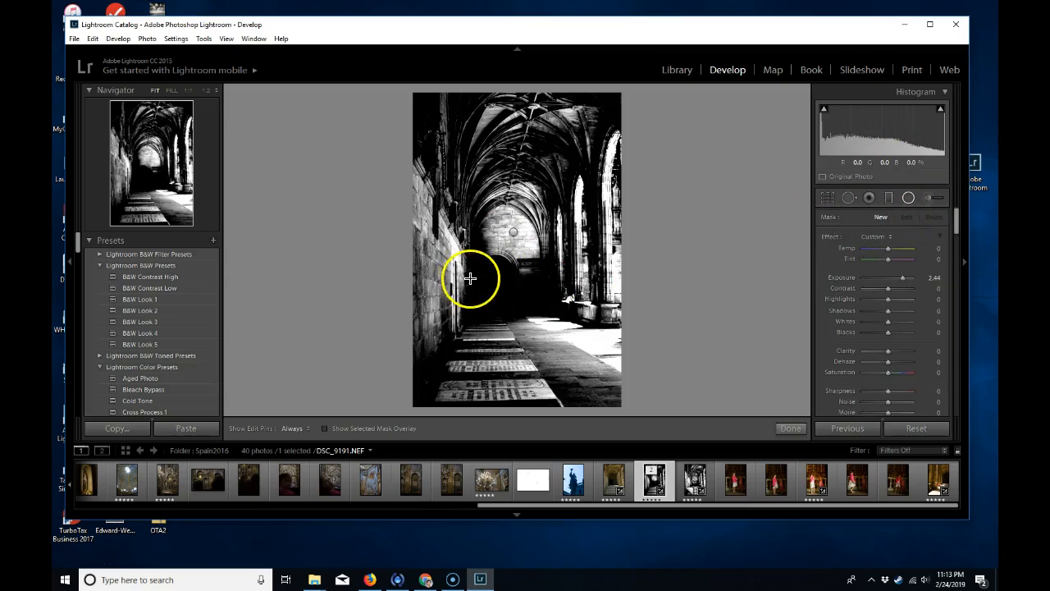
left_click(497, 278)
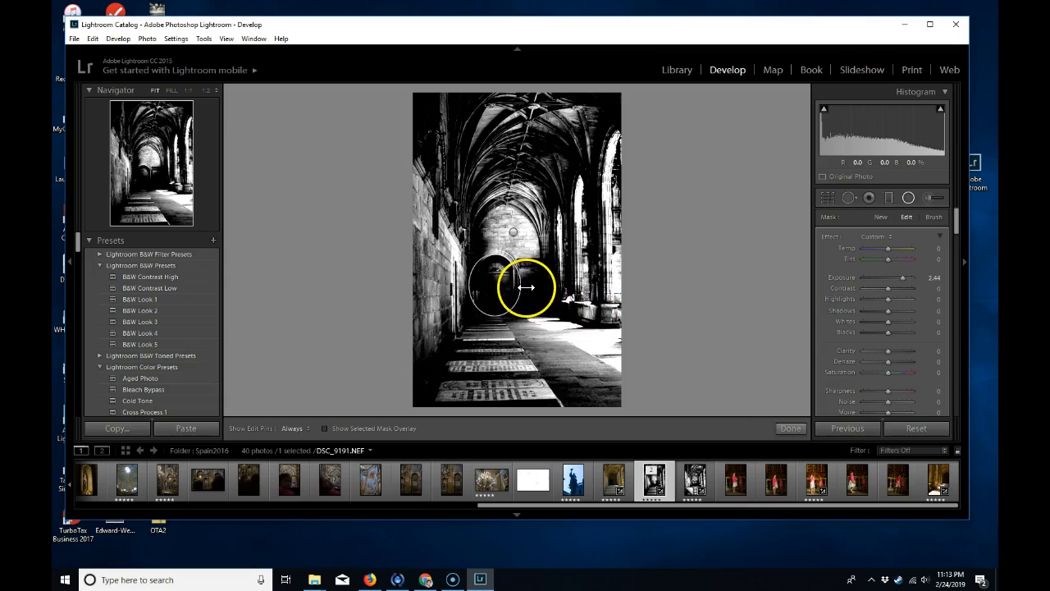
- Stretch the end-wall radial filter downward over the doorway, shift it slightly down and right, and close the filter tool
mouse_move(512, 234)
left_mouse_down()
mouse_move(524, 240)
mouse_move(512, 229)
left_mouse_up()
left_click_drag(513, 287, 513, 304)
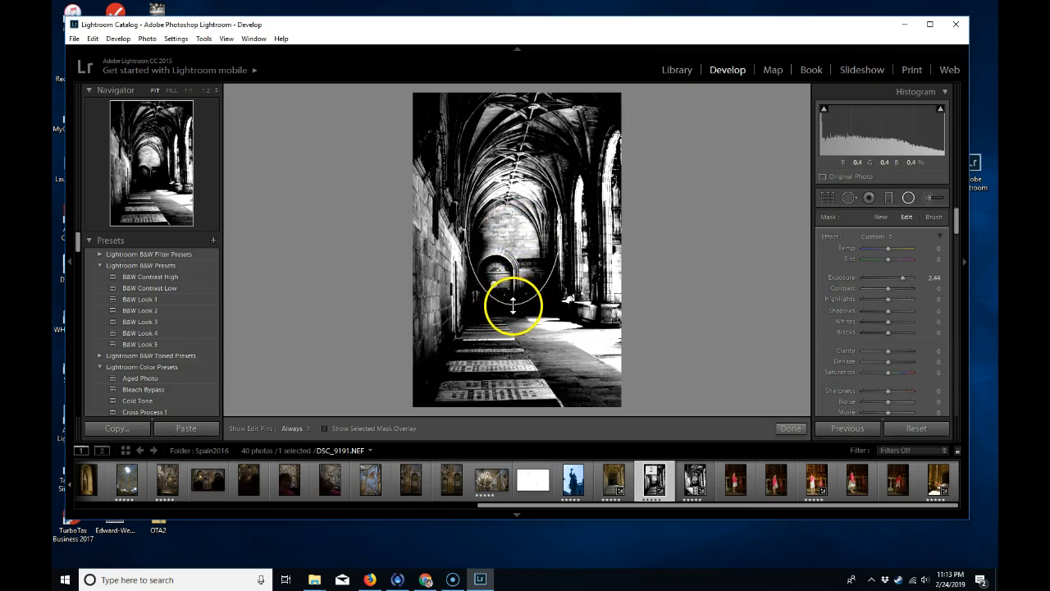
left_click_drag(503, 223, 521, 240)
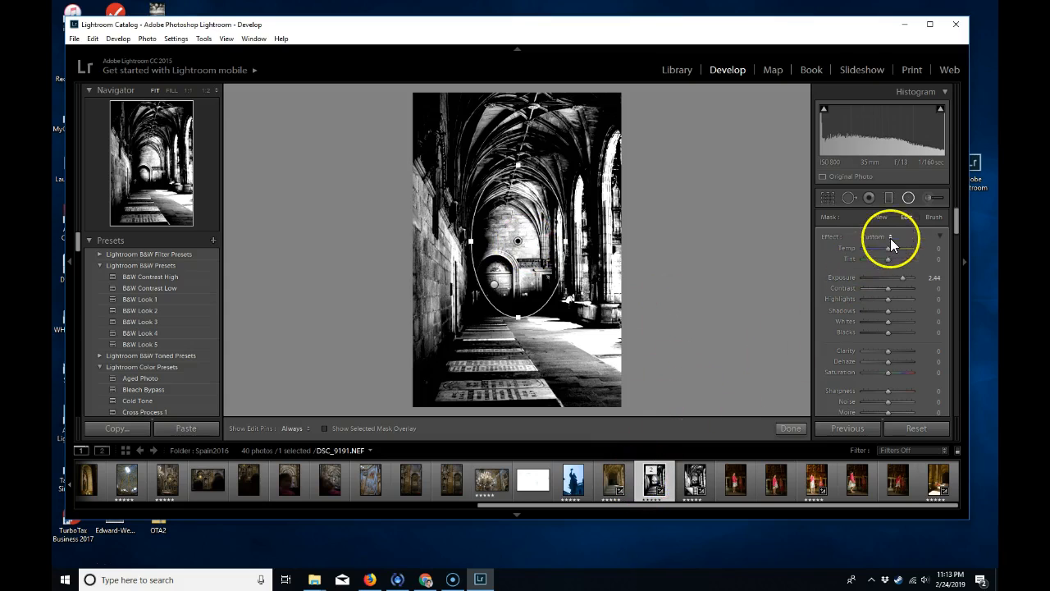
scroll(955, 238, "down", 3)
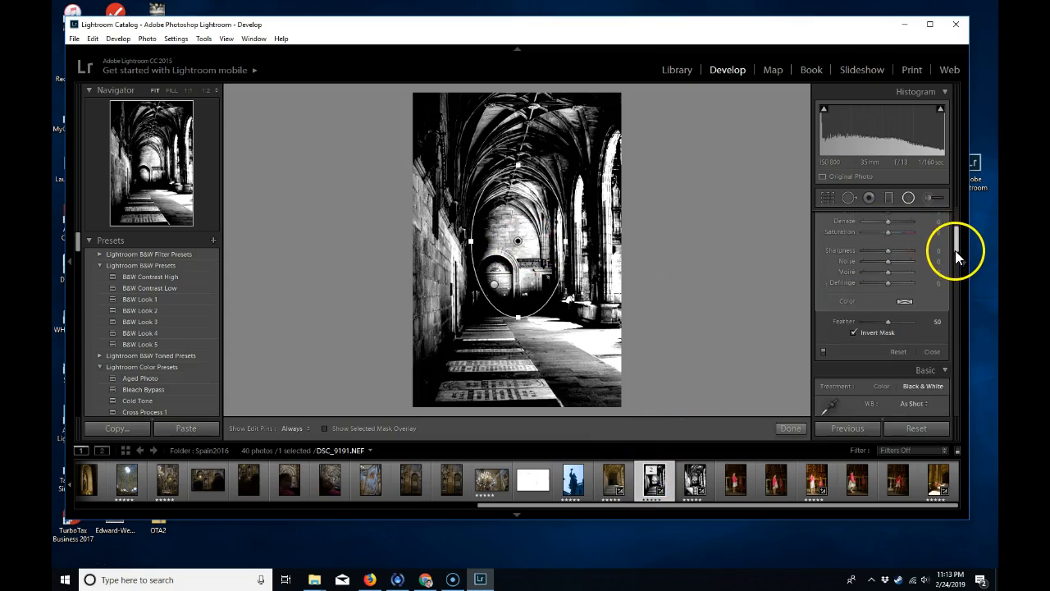
left_click(931, 325)
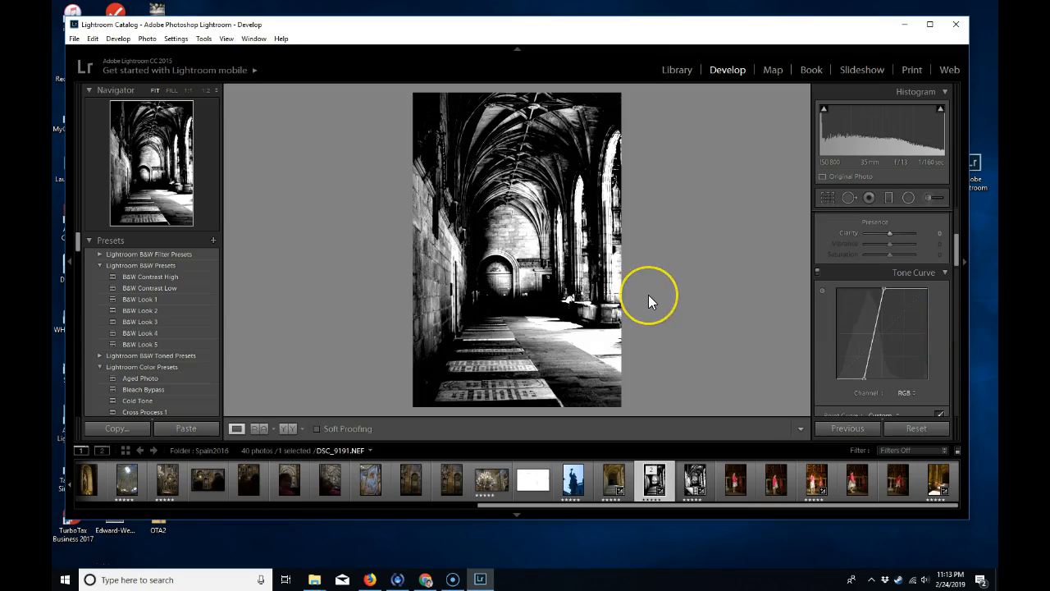